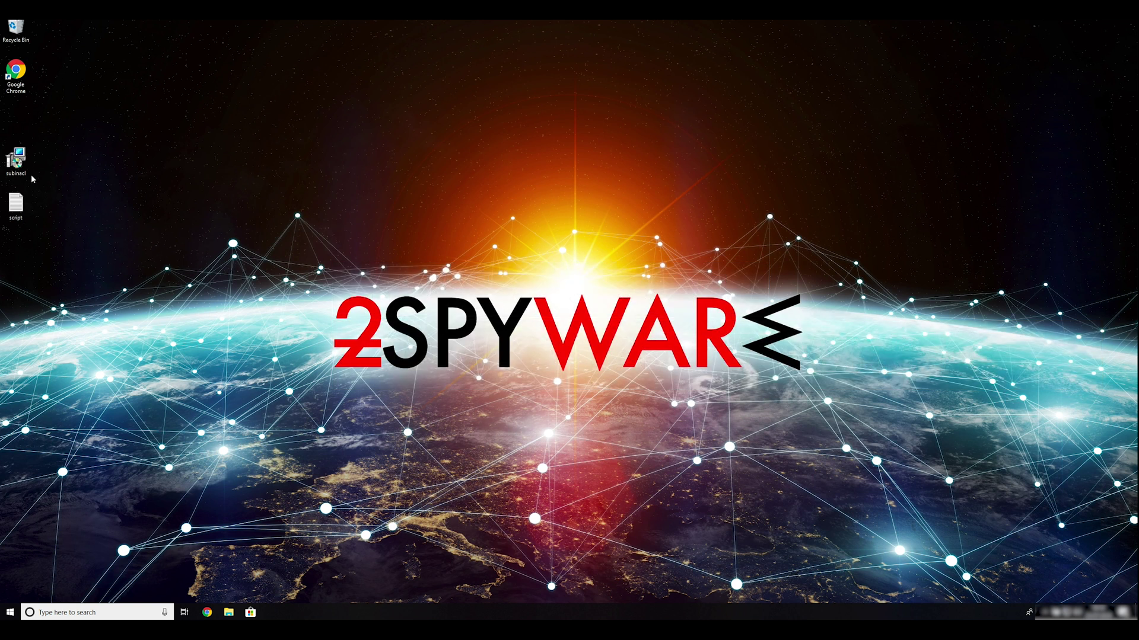
Install SubInACL.exe to the default folder via the Resource Kit Tools wizard, accepting the EULA.
drag(67, 229, 16, 145)
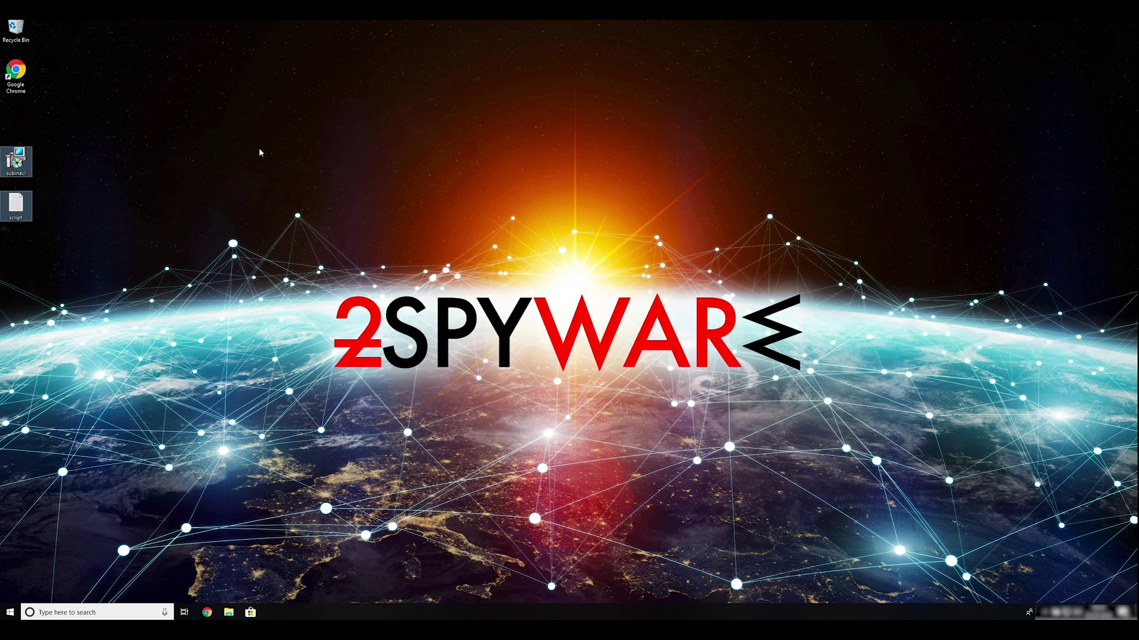
click(281, 188)
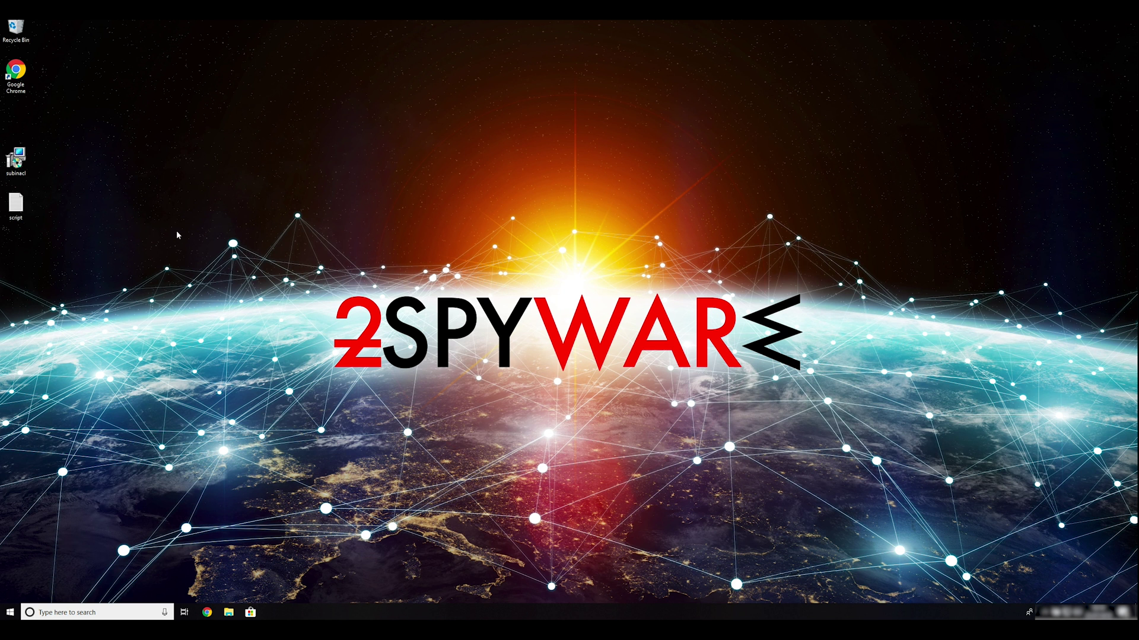
double_click(16, 161)
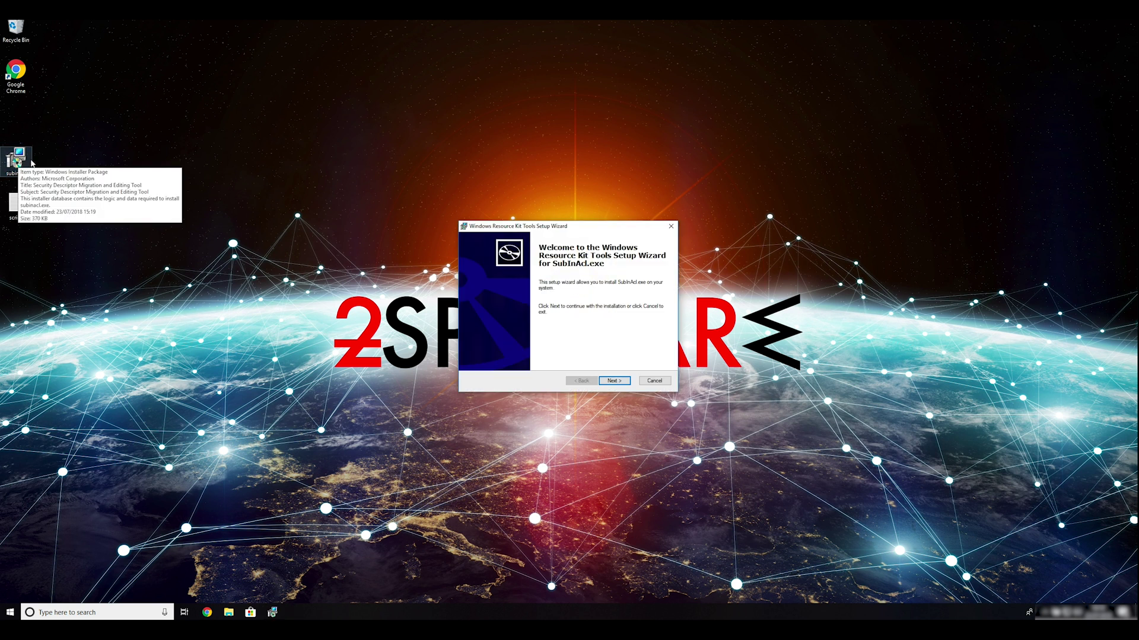
click(613, 381)
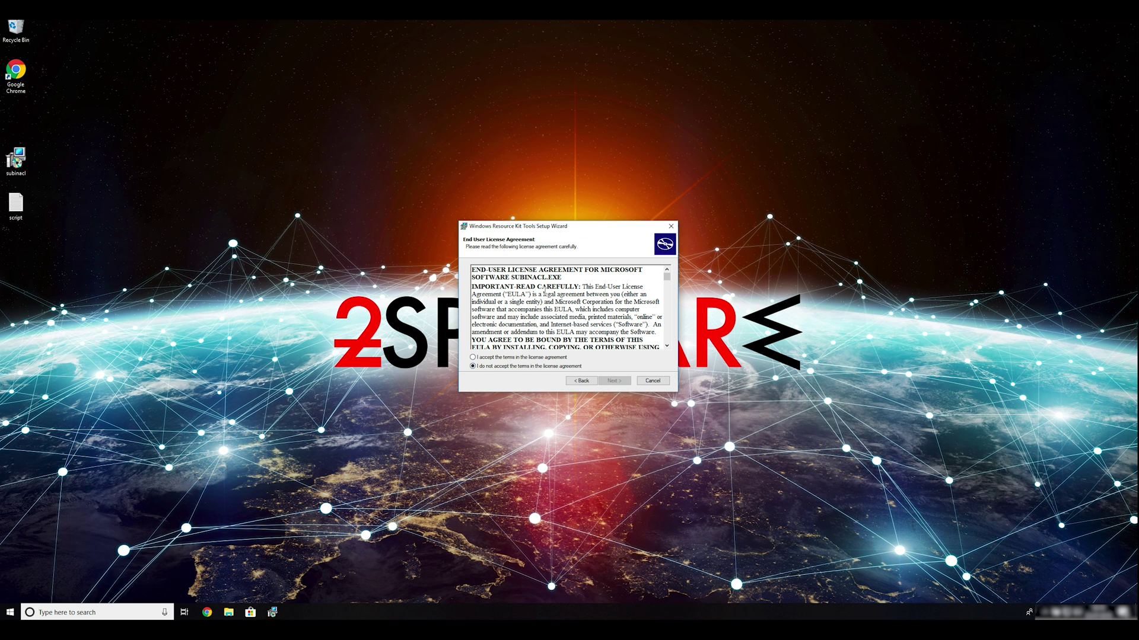
drag(666, 277, 666, 341)
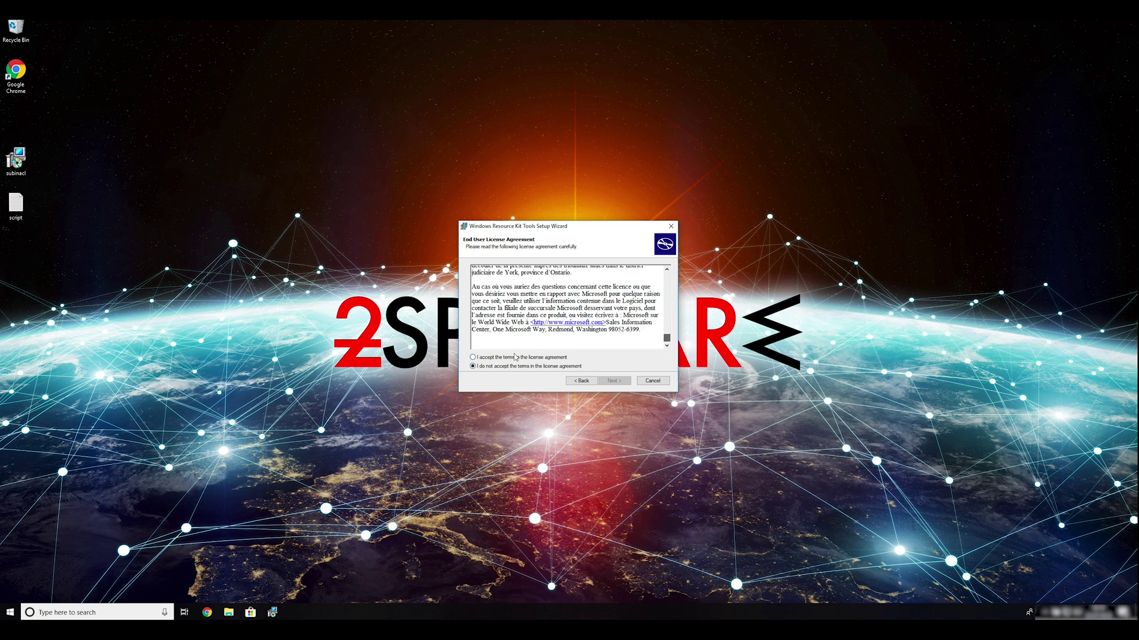
click(474, 357)
click(613, 381)
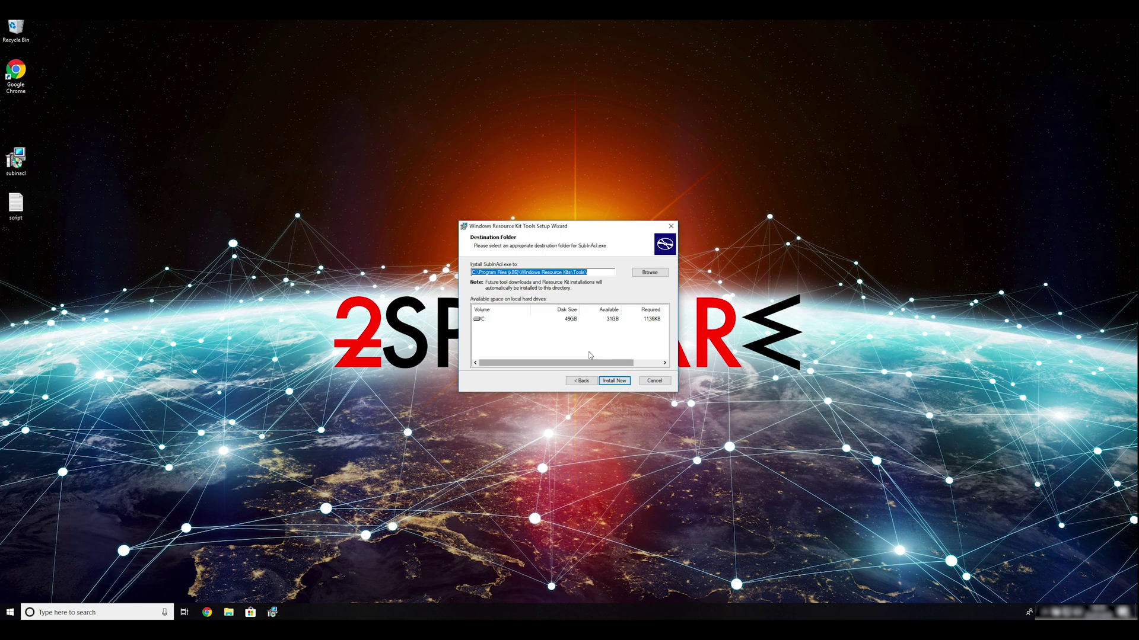
click(622, 381)
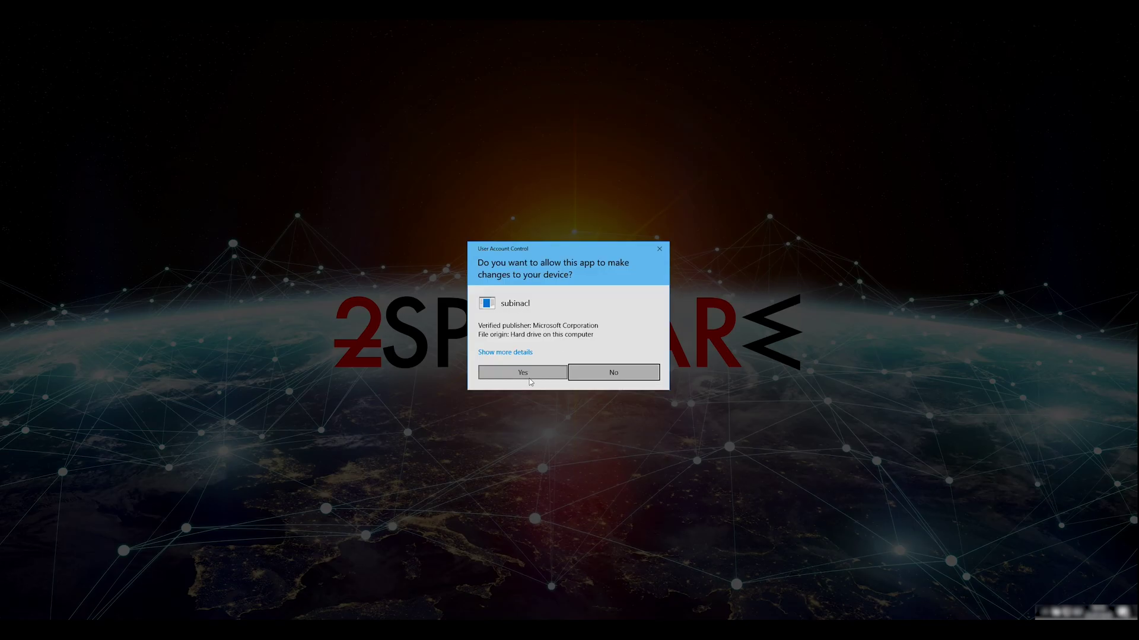
click(525, 373)
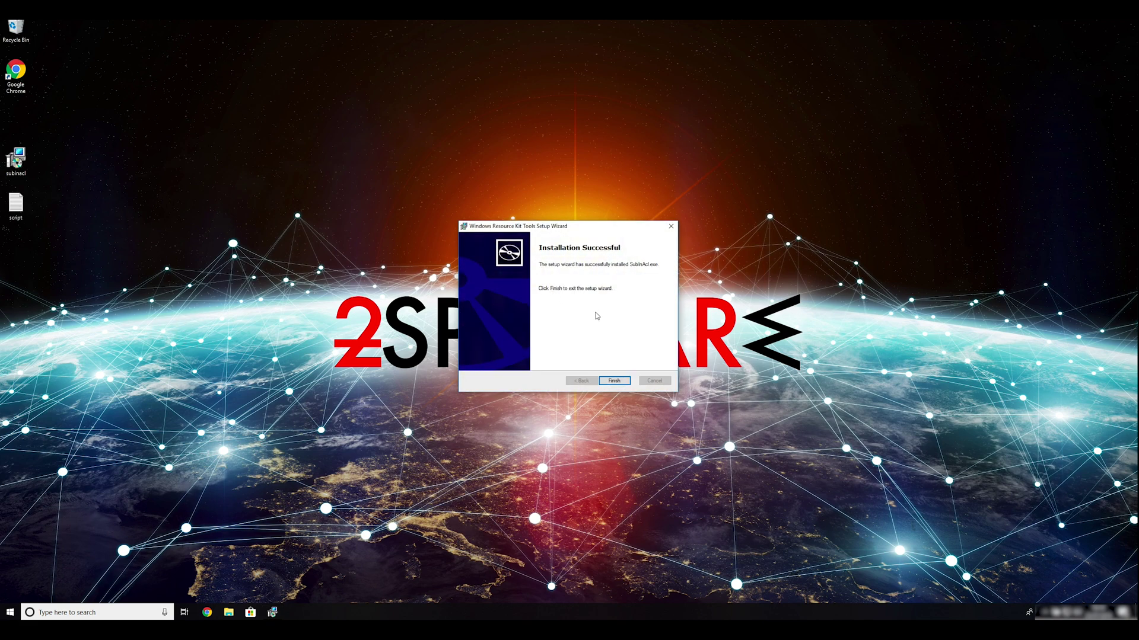
click(614, 380)
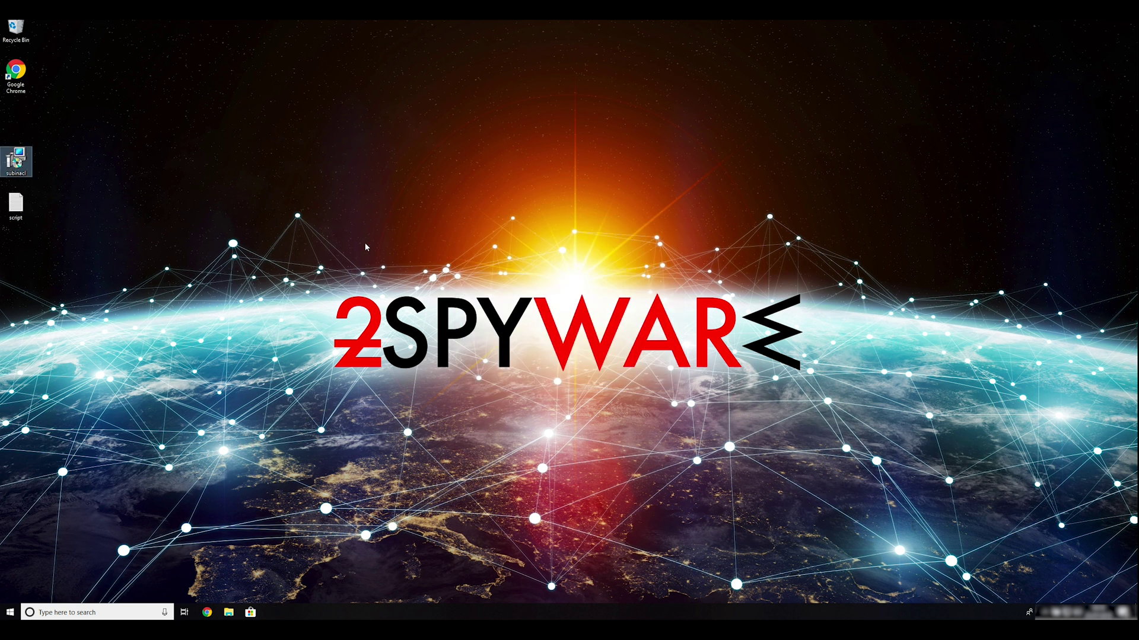
Replace the Run dialog's prefilled text with msconfig and run it.
click(72, 230)
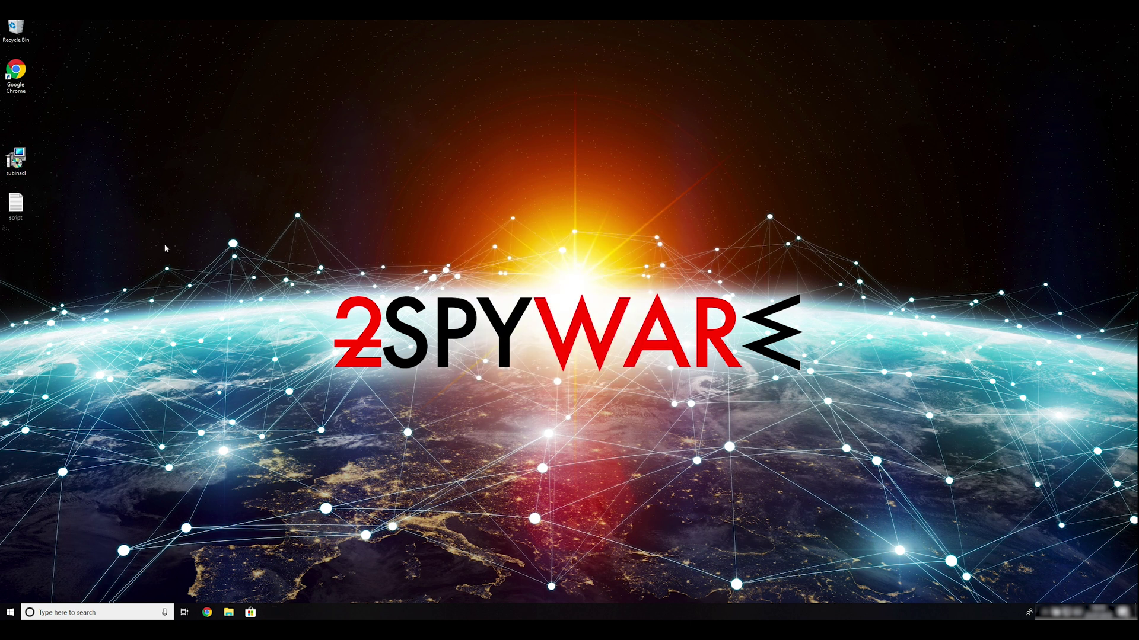
key(super+r)
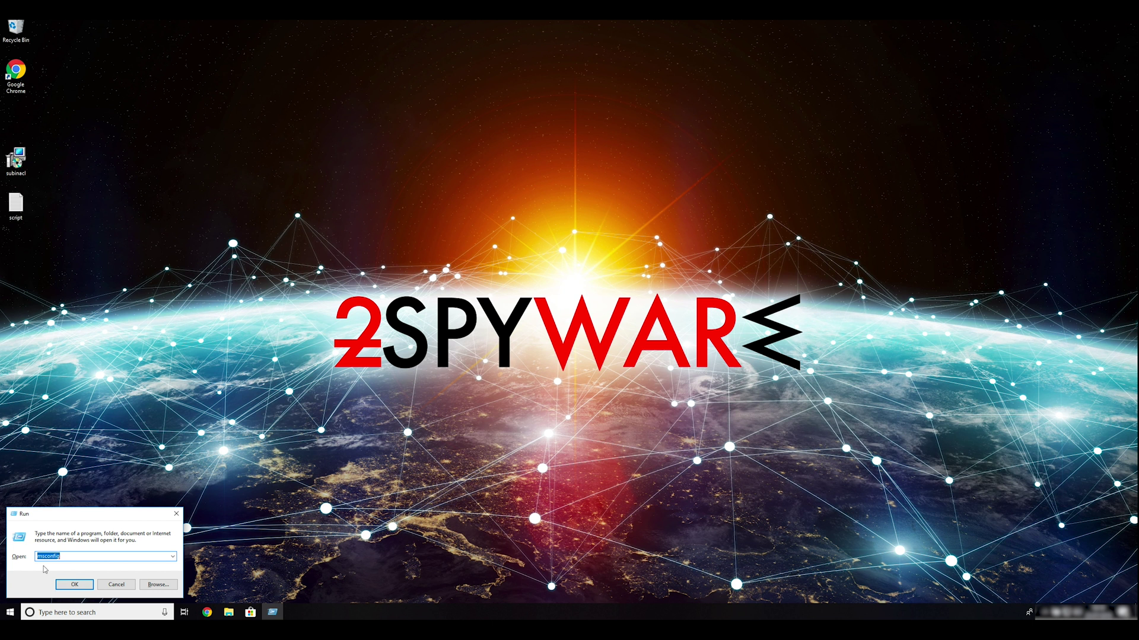
click(52, 557)
drag(77, 557, 35, 556)
text(msconfig)
click(74, 587)
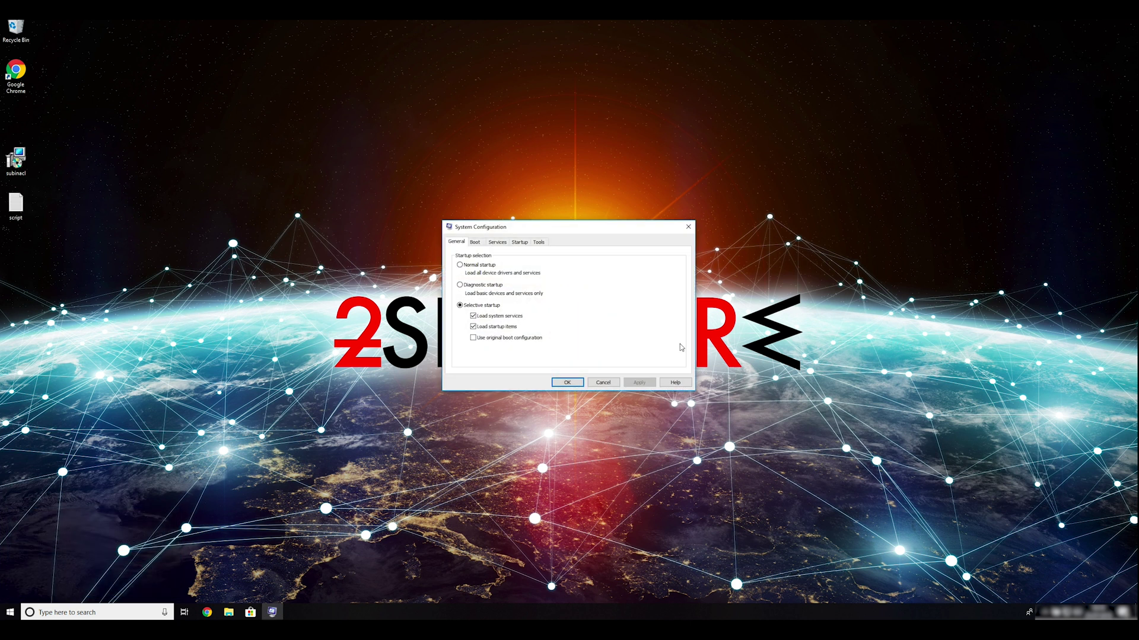
Enable Safe boot with Network on the Boot tab, apply it, and restart the PC.
drag(555, 233, 585, 189)
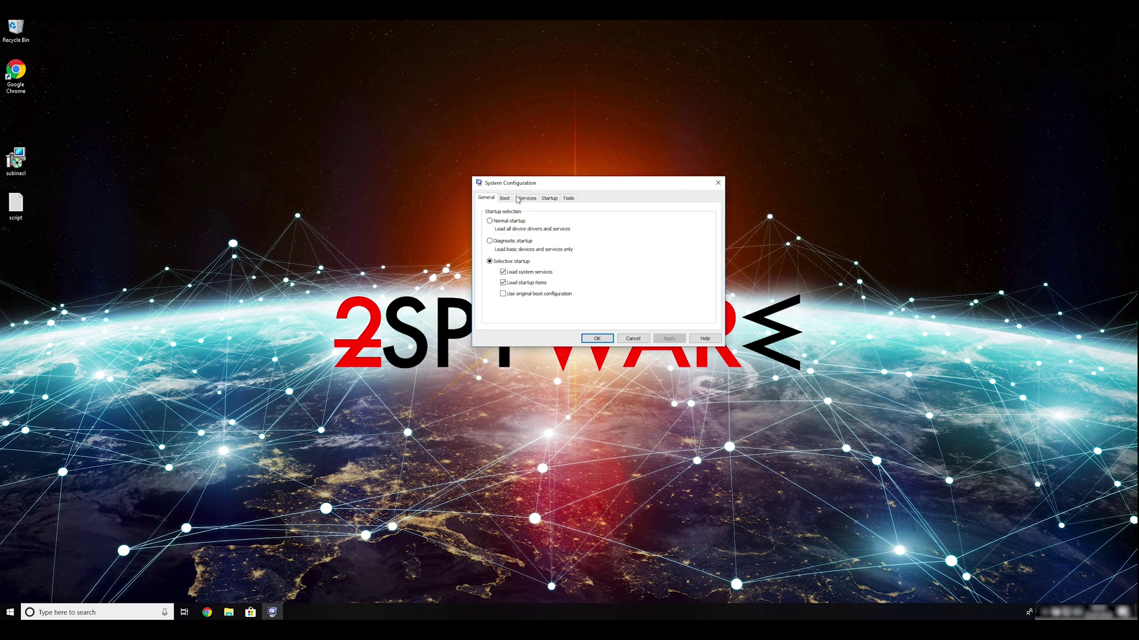
click(504, 197)
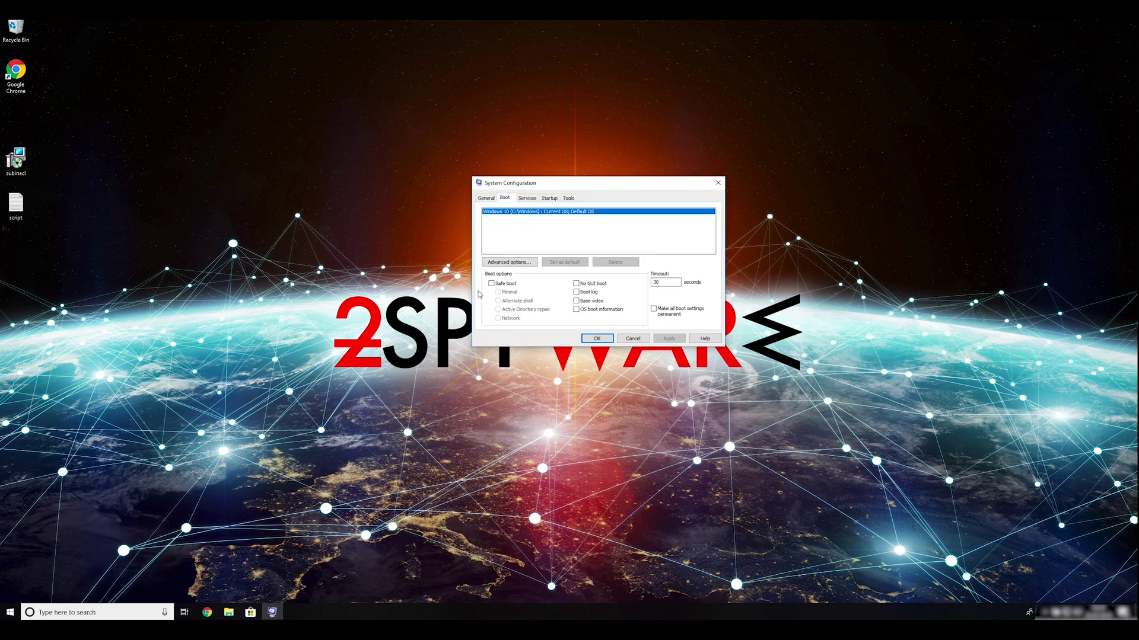
click(492, 283)
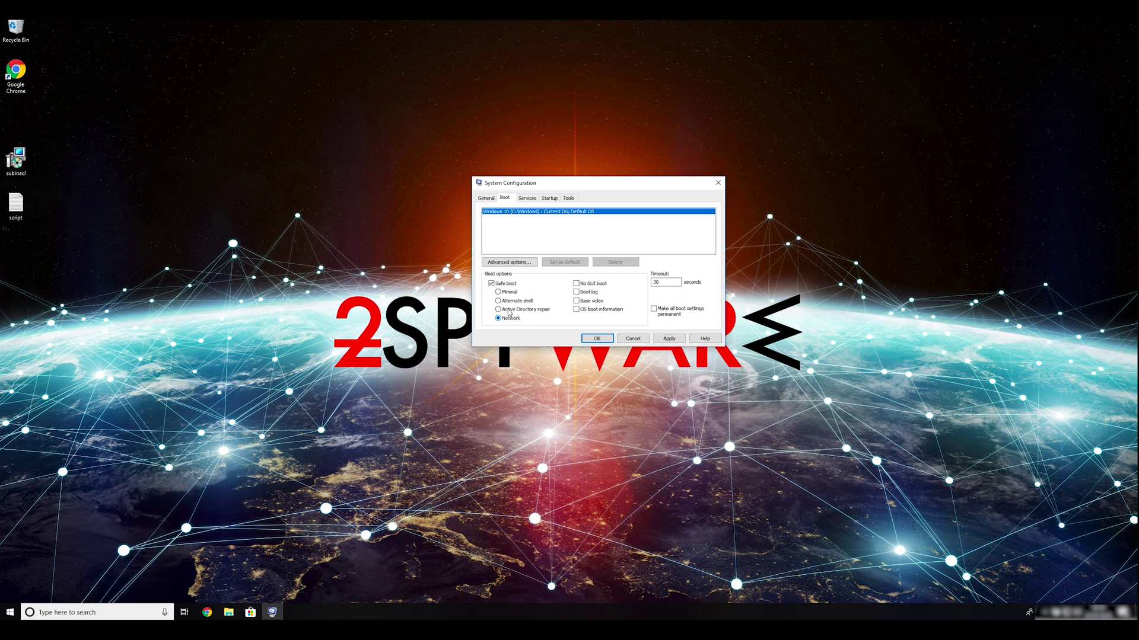
click(673, 339)
click(597, 338)
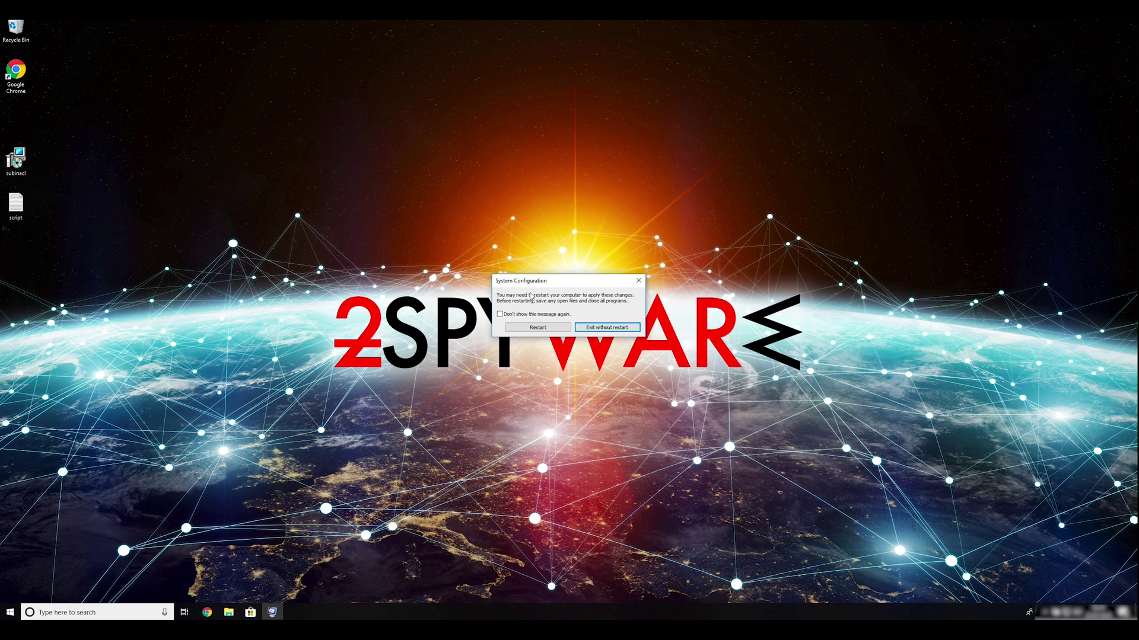
click(541, 328)
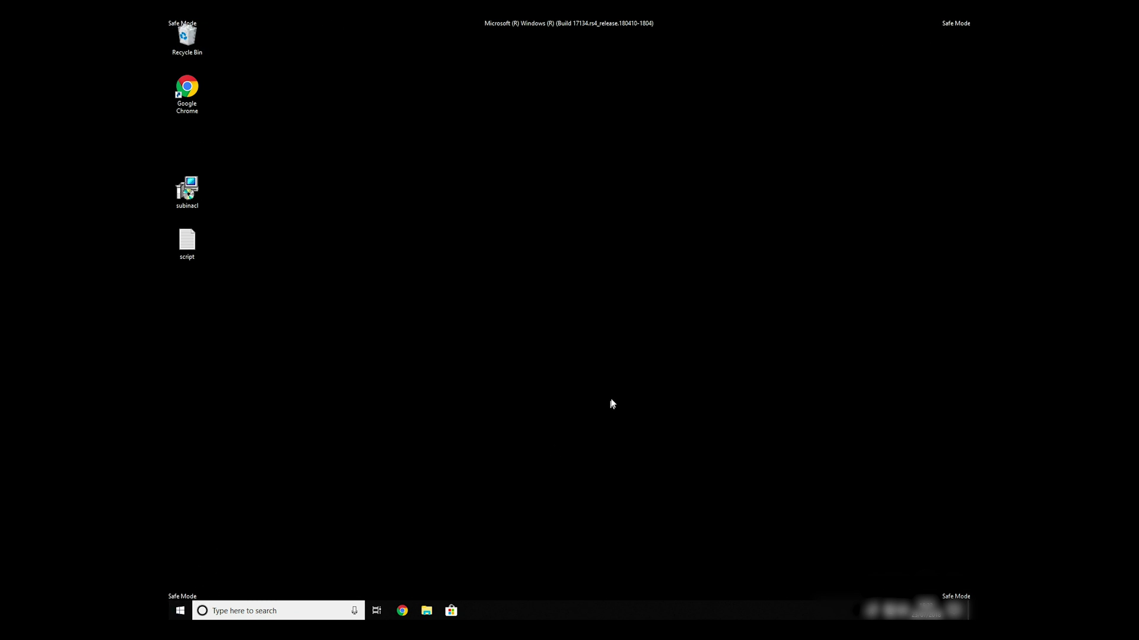
Select the subinacl and script icons on the Safe Mode desktop.
drag(274, 281, 173, 176)
Open the script in Notepad, add a blank line after the last subinacl command, and start Save As.
click(187, 242)
double_click(188, 241)
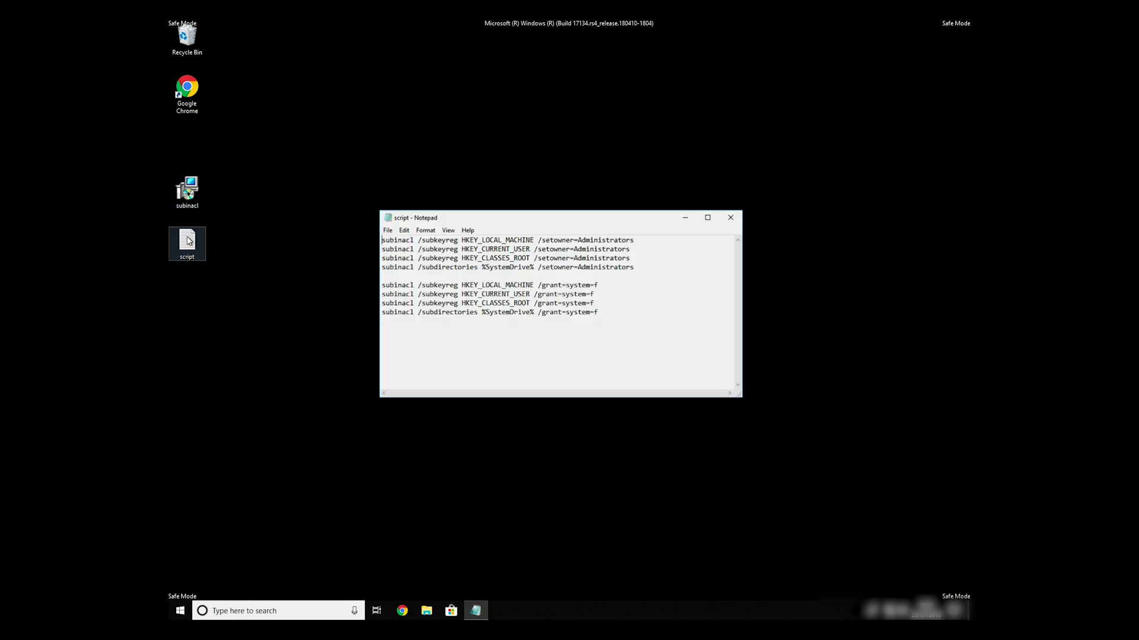
drag(631, 336, 321, 232)
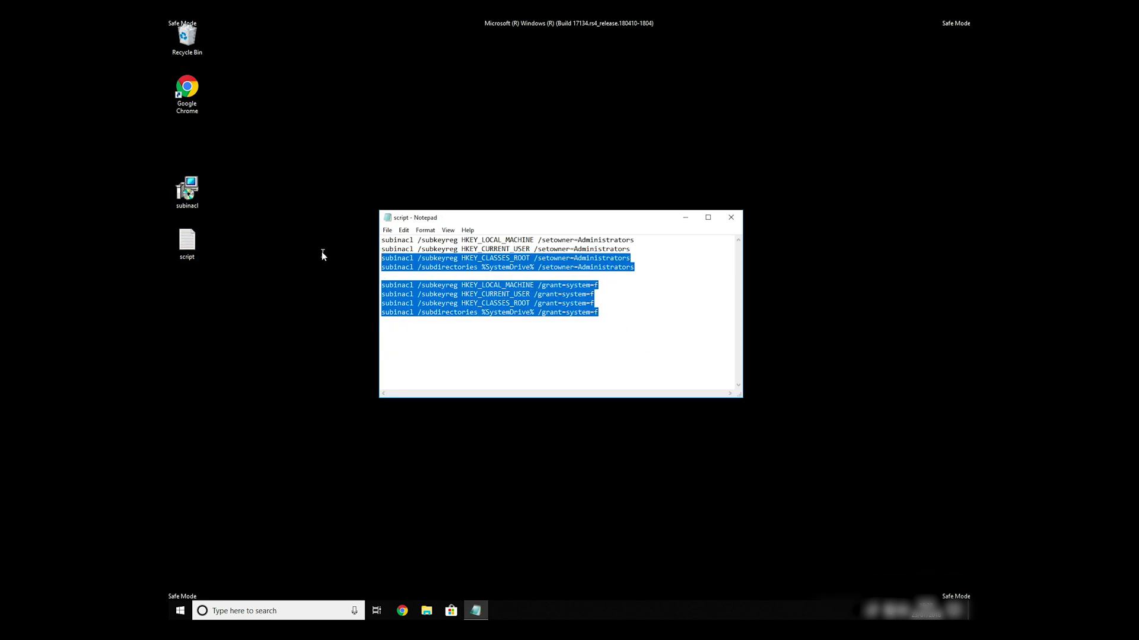
click(618, 318)
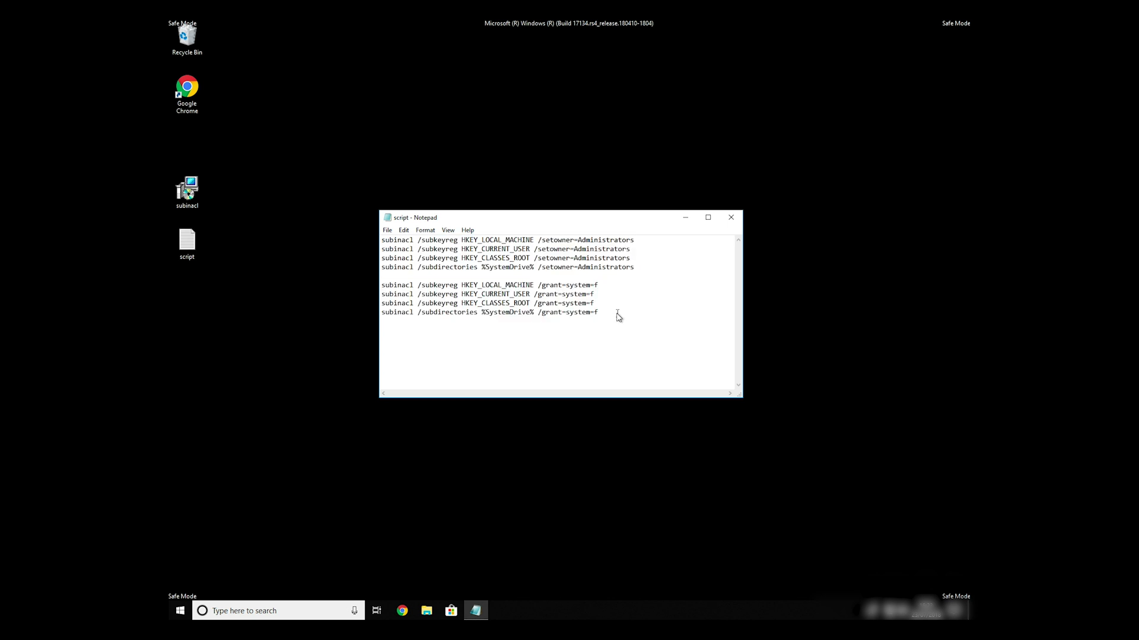
key(Return)
click(389, 233)
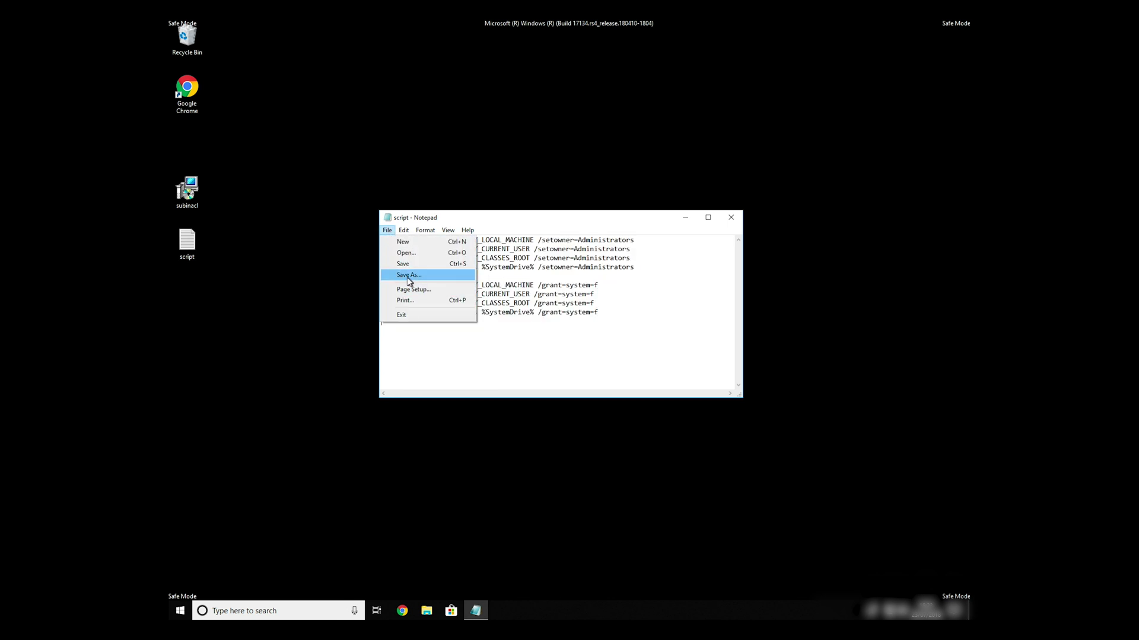
click(424, 279)
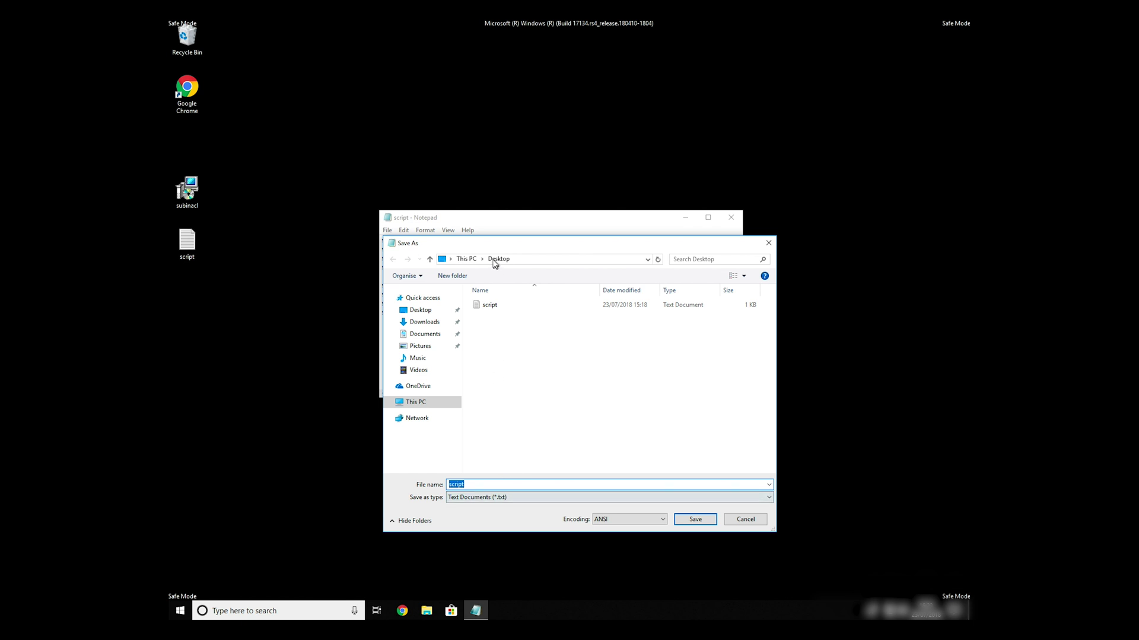
Save the script to the Desktop as FIX.BAT with Save as type set to All Files.
click(479, 486)
drag(479, 486, 437, 479)
text(FIX.BAT)
click(494, 501)
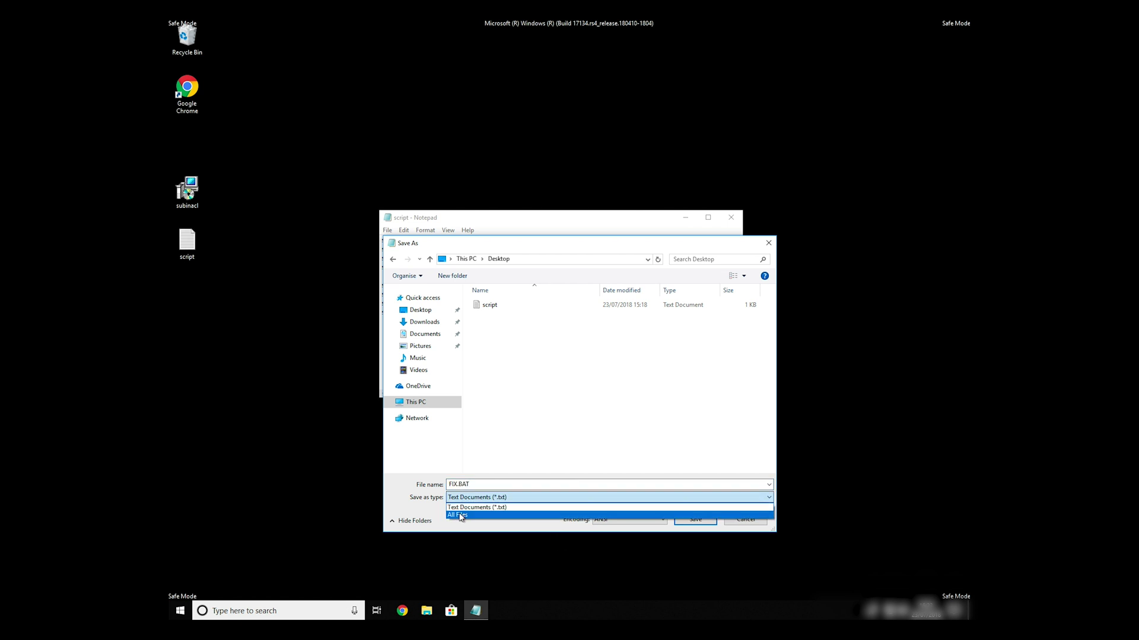
click(461, 516)
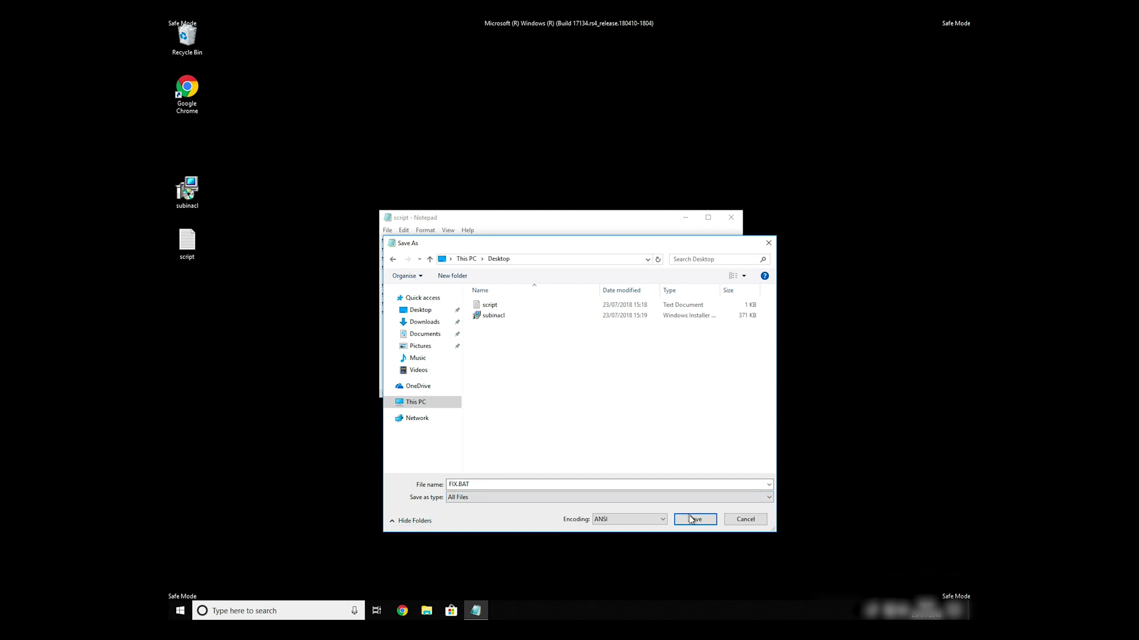
click(692, 520)
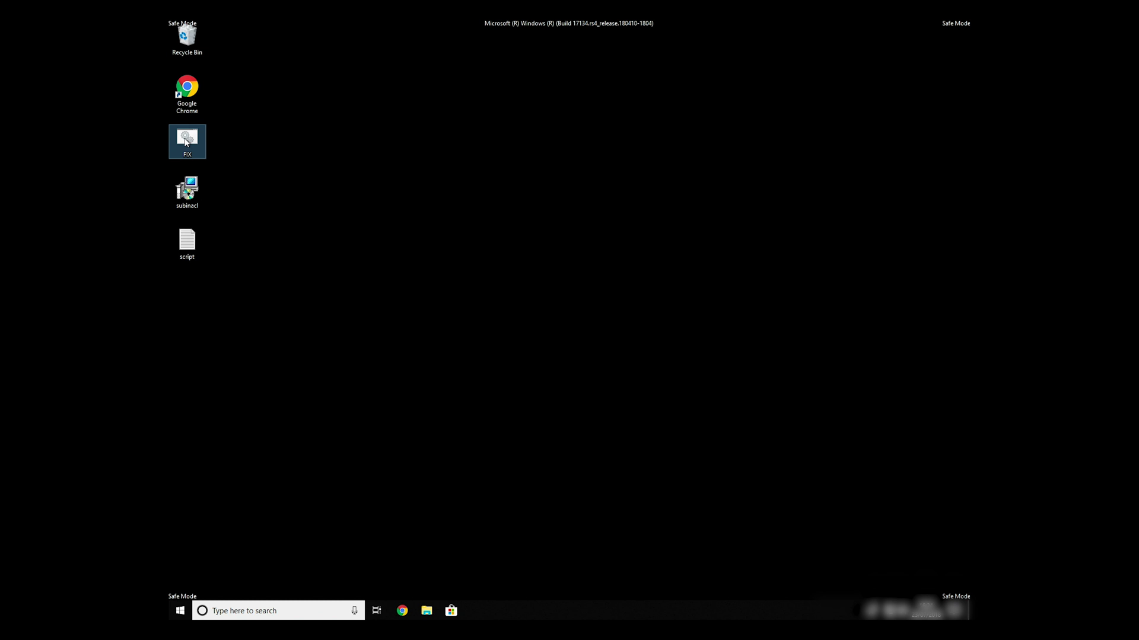
Copy the FIX batch file and open File Explorer to This PC.
right_click(187, 141)
click(253, 253)
double_click(187, 36)
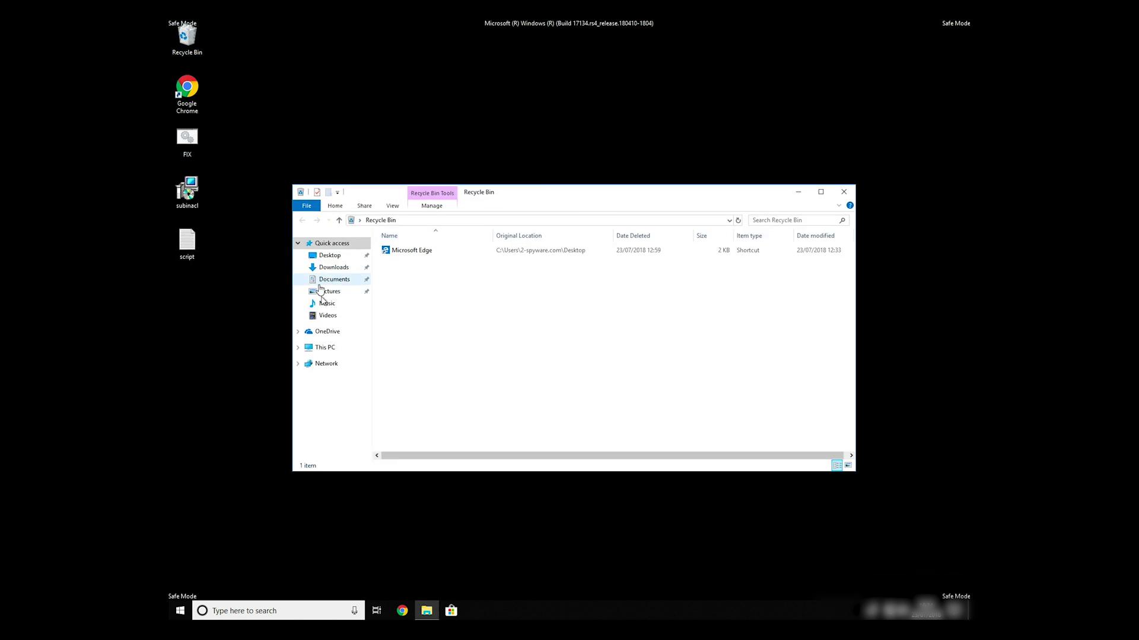
click(337, 348)
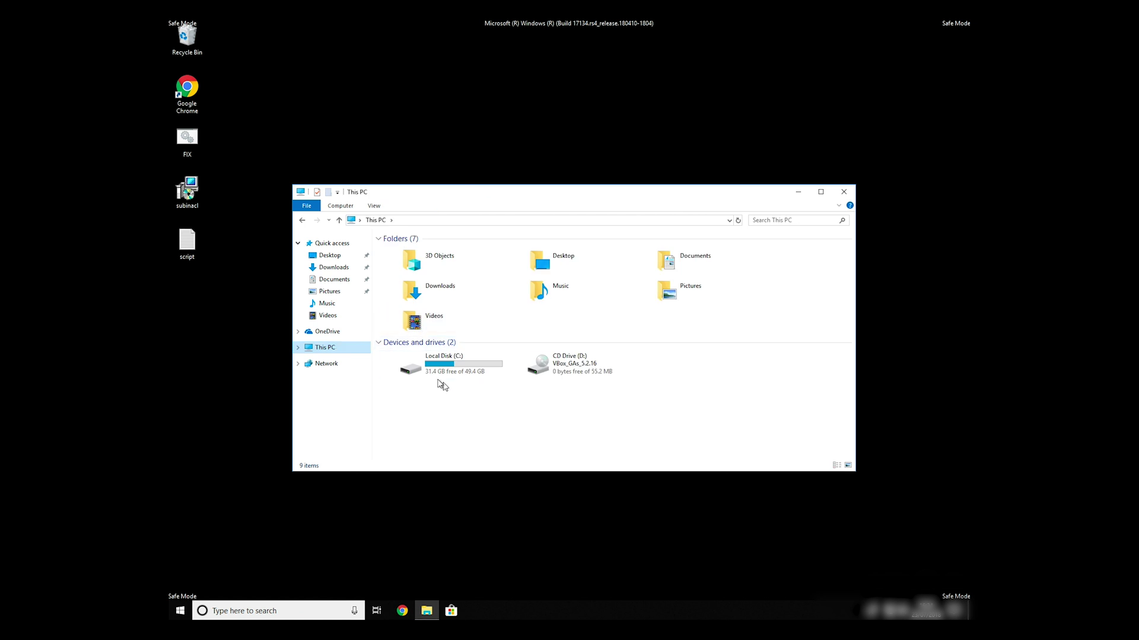
Paste FIX into C:\Program Files (x86)\Windows Resource Kits\Tools.
double_click(446, 365)
double_click(418, 273)
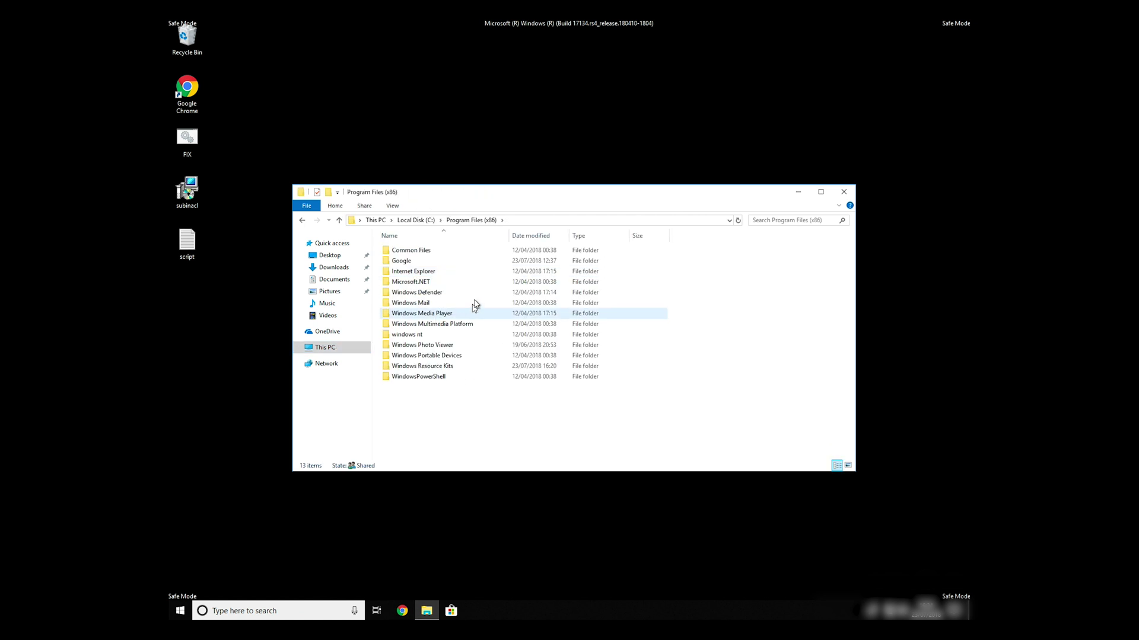
click(446, 368)
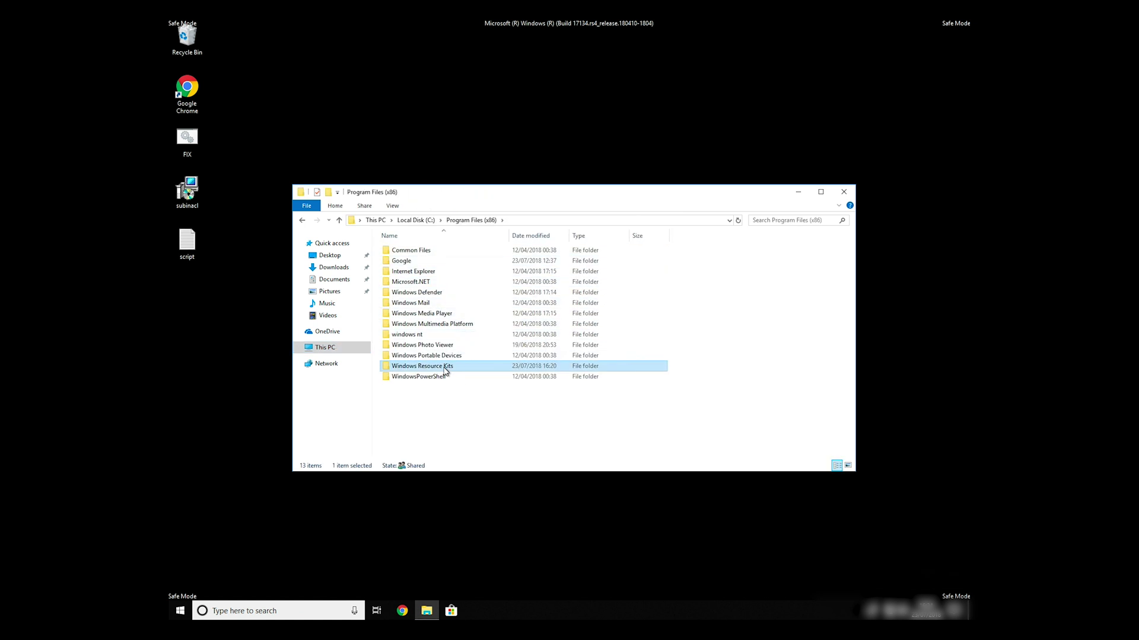
double_click(444, 369)
double_click(401, 252)
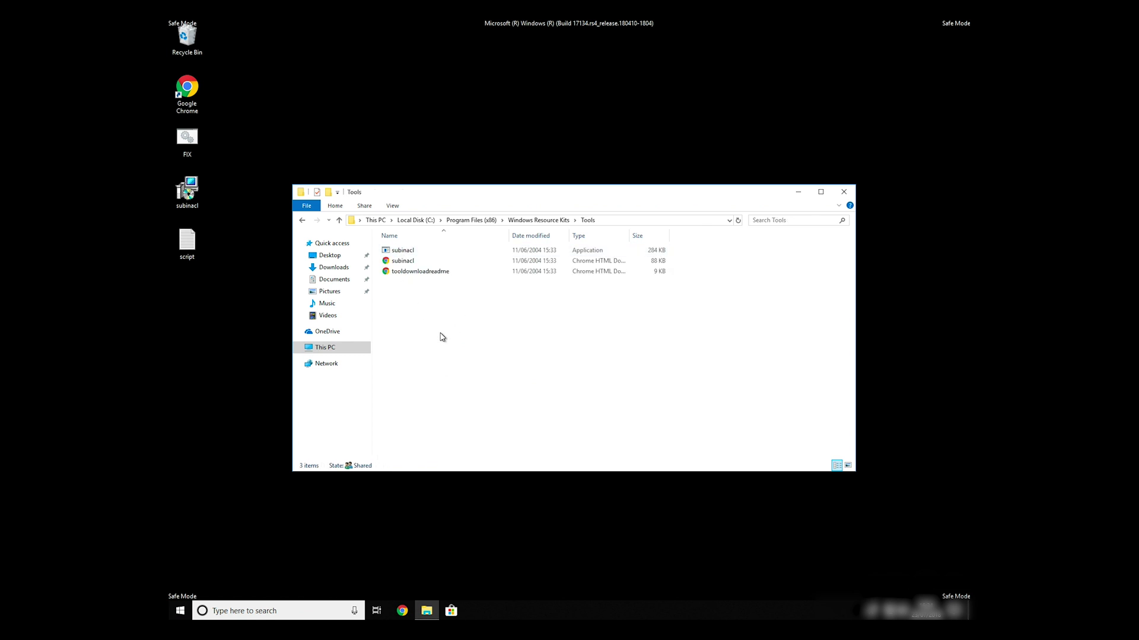
right_click(439, 336)
click(511, 407)
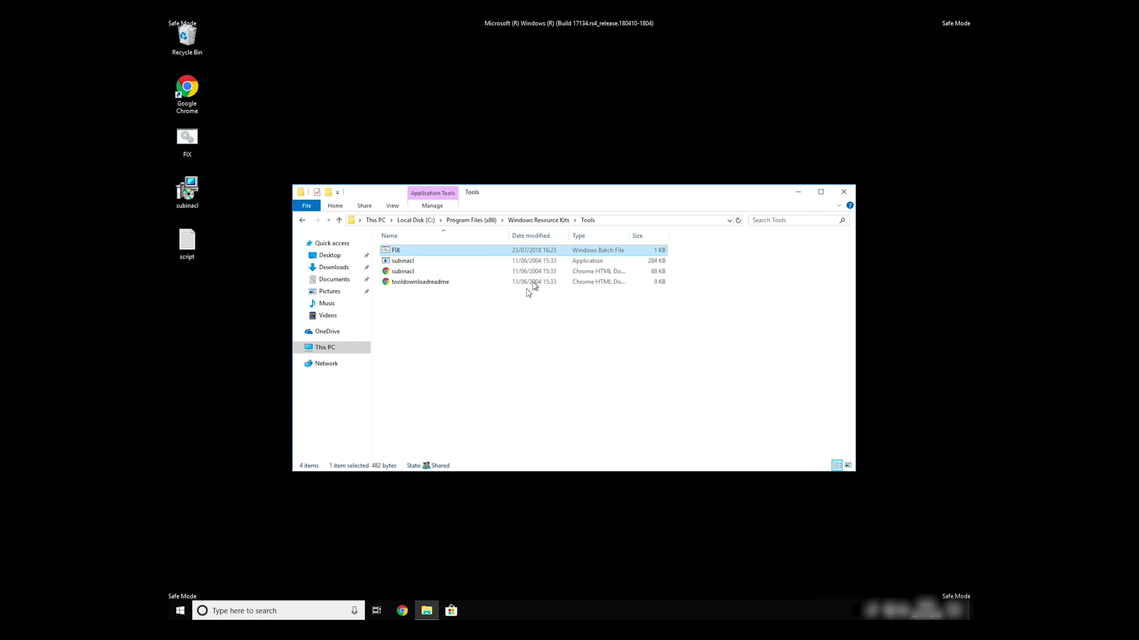
drag(556, 197, 572, 156)
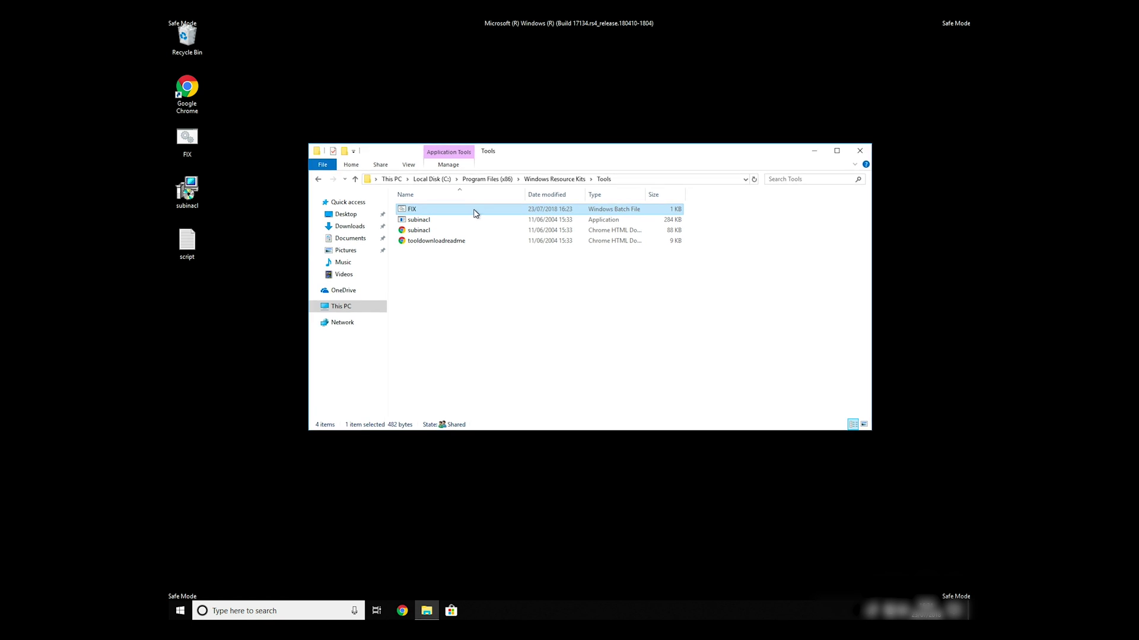
Close Explorer and launch Command Prompt as administrator from search.
click(859, 151)
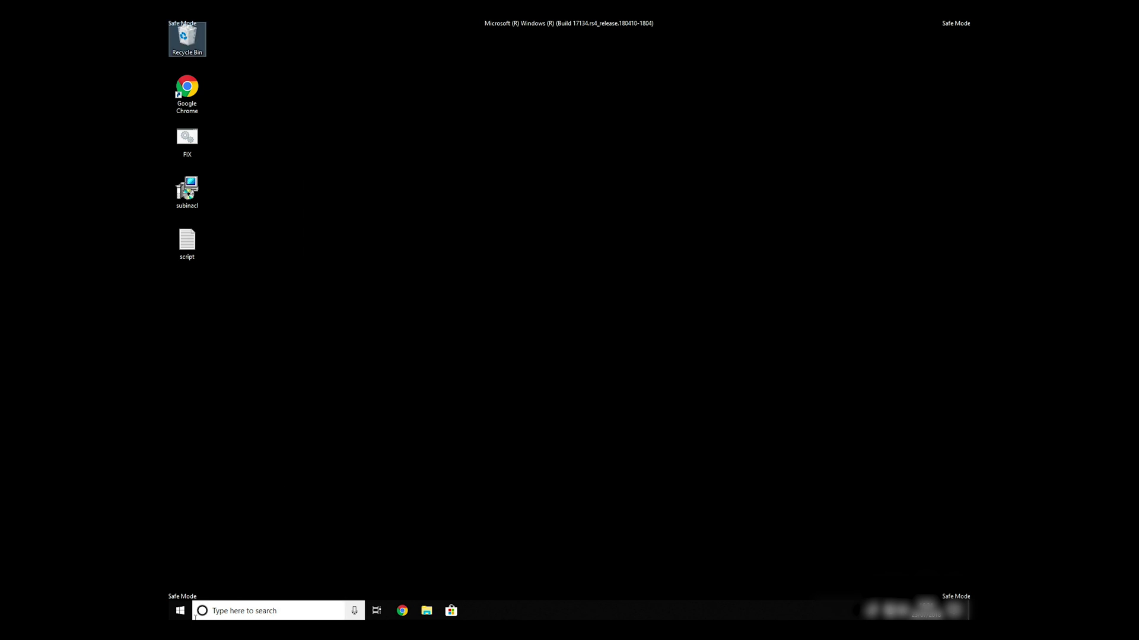
click(227, 614)
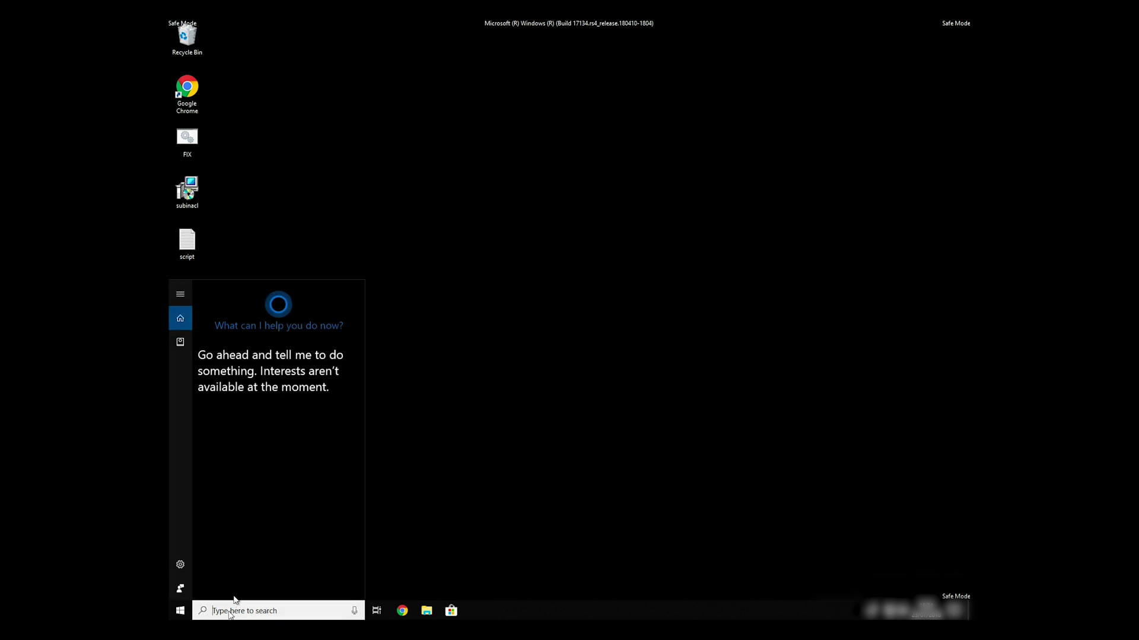
text(cmd)
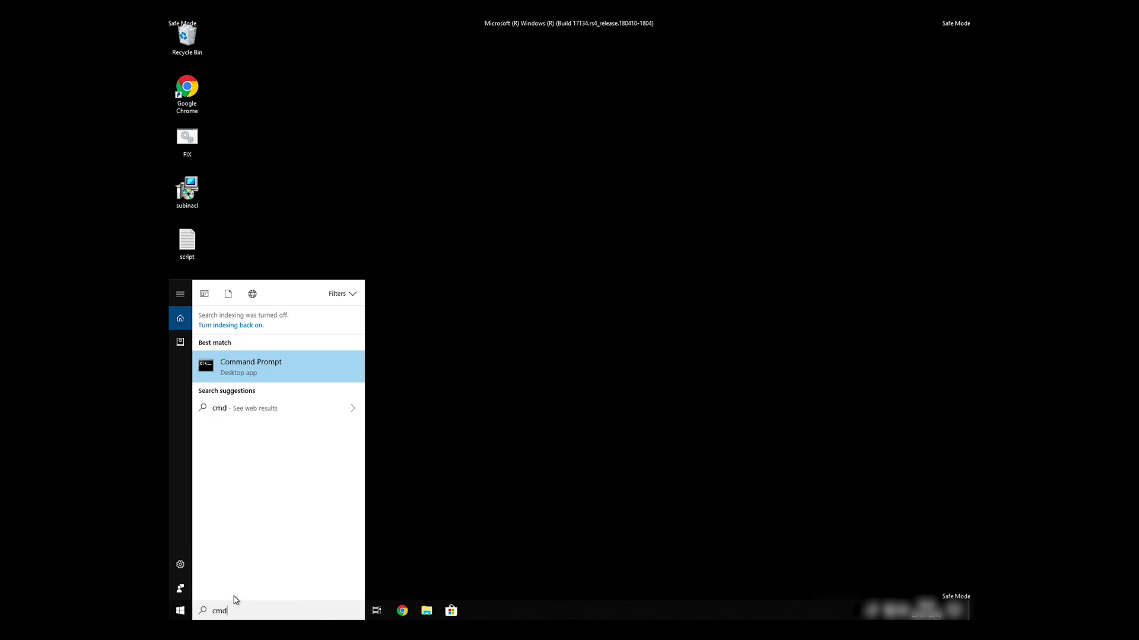
right_click(256, 372)
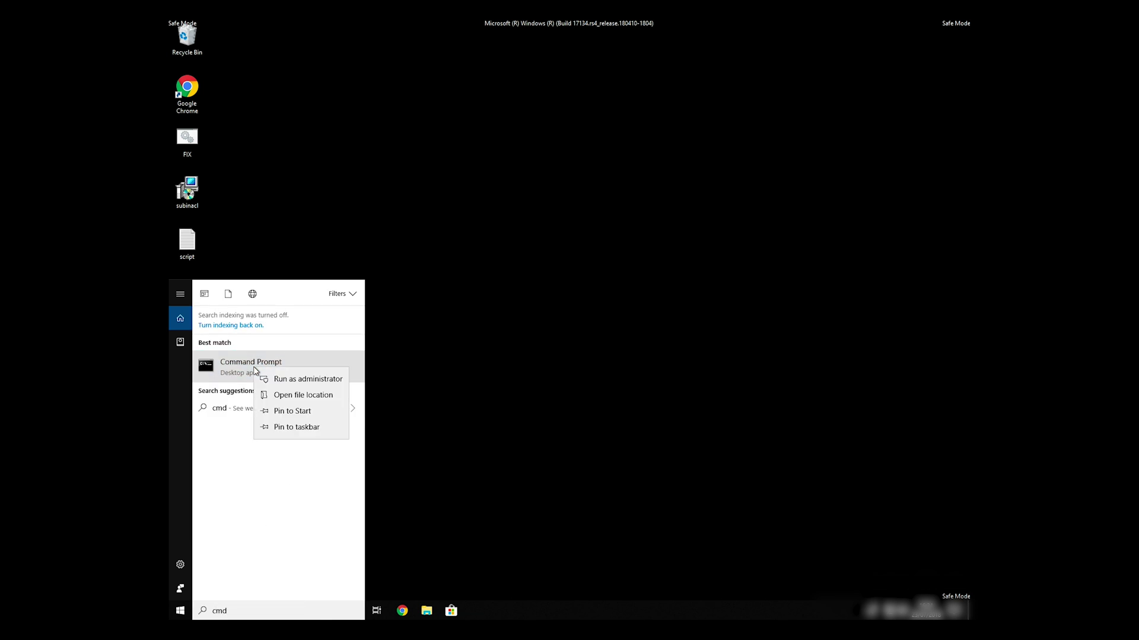
click(293, 381)
text(CD C:\Progra)
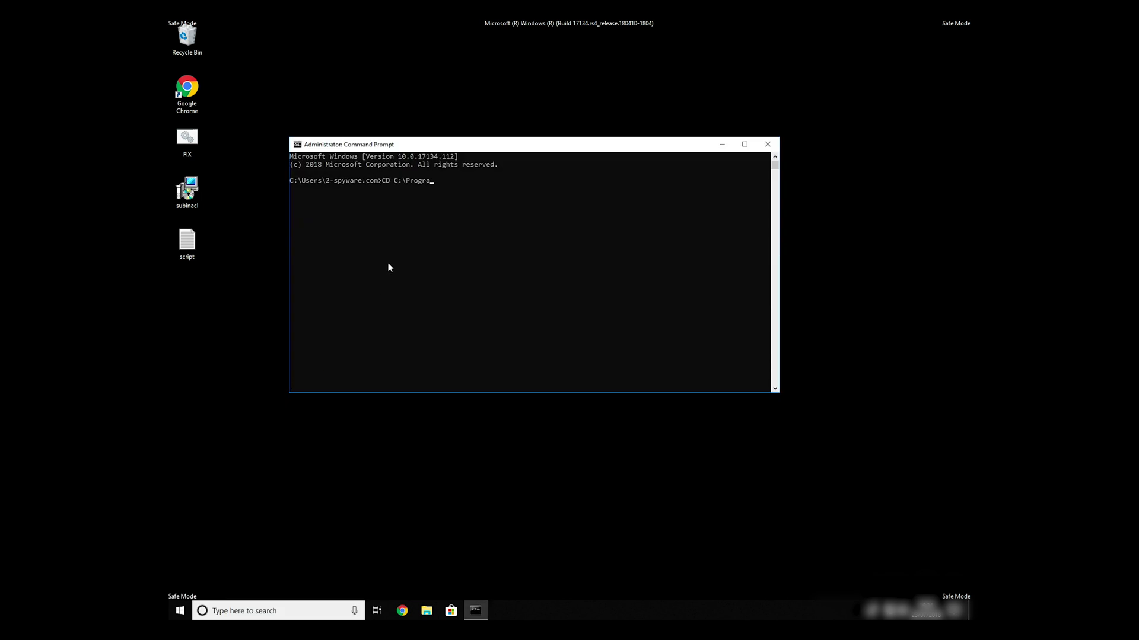
Change into the Windows Resource Kits Tools folder, run FIX.BAT, and close the prompt.
key(Tab)
key(Tab)
text(R)
key(Tab)
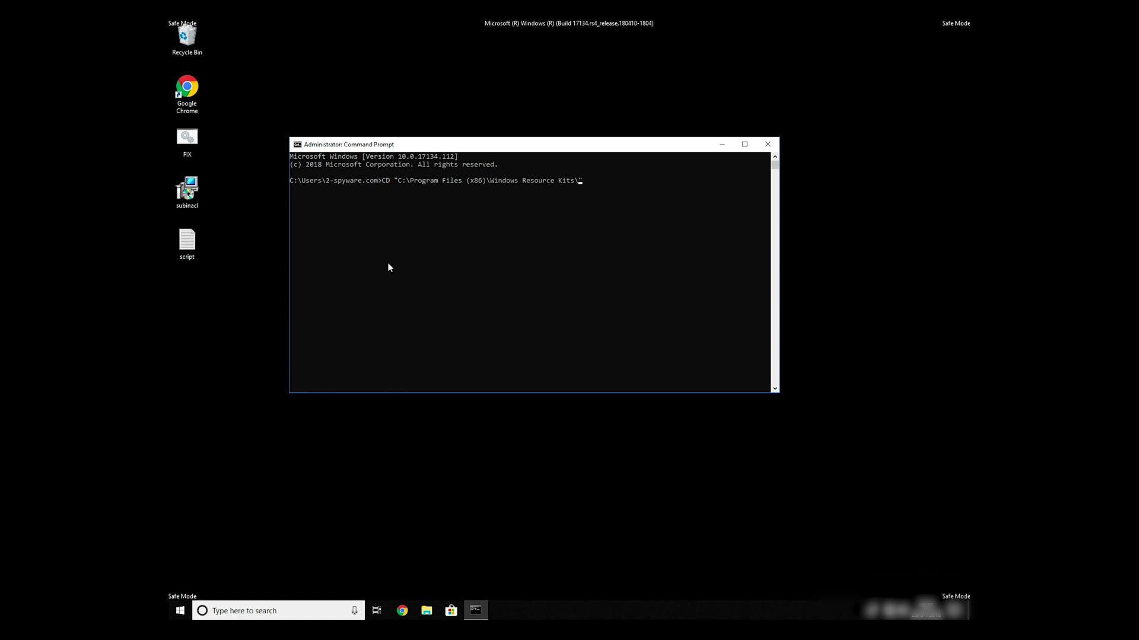
text(Tools")
key(Return)
text(F)
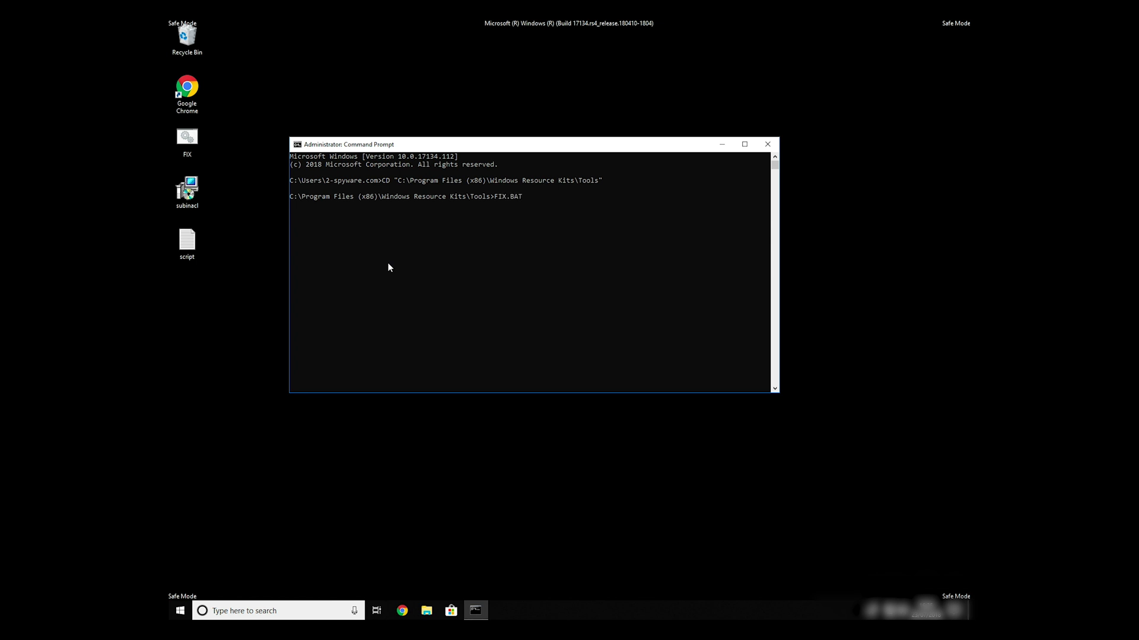
key(Return)
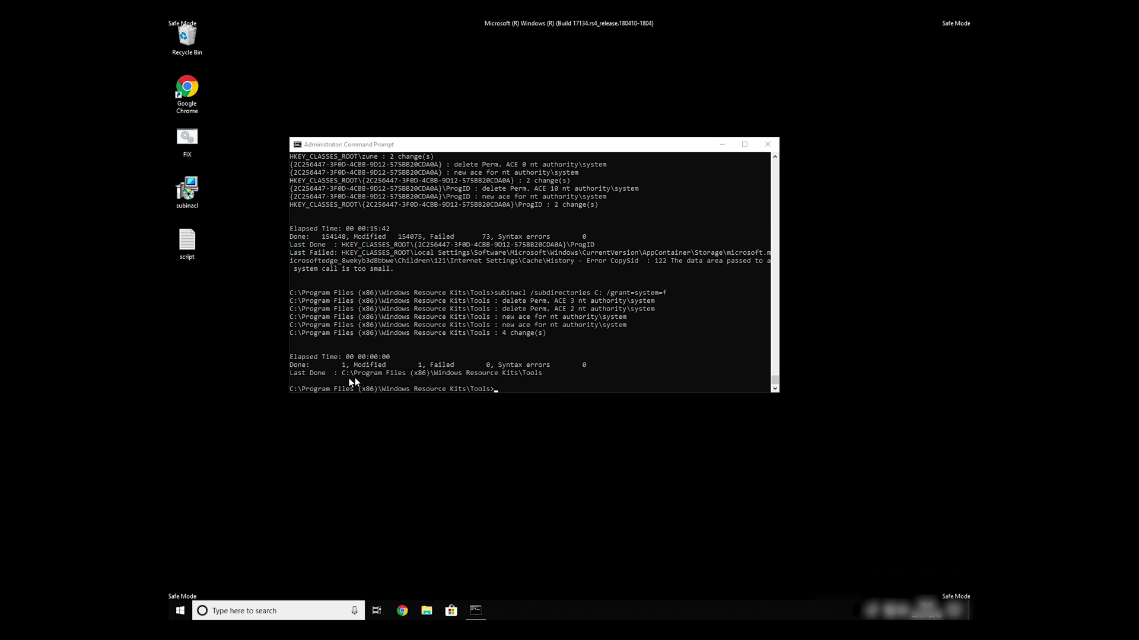
key(alt+F4)
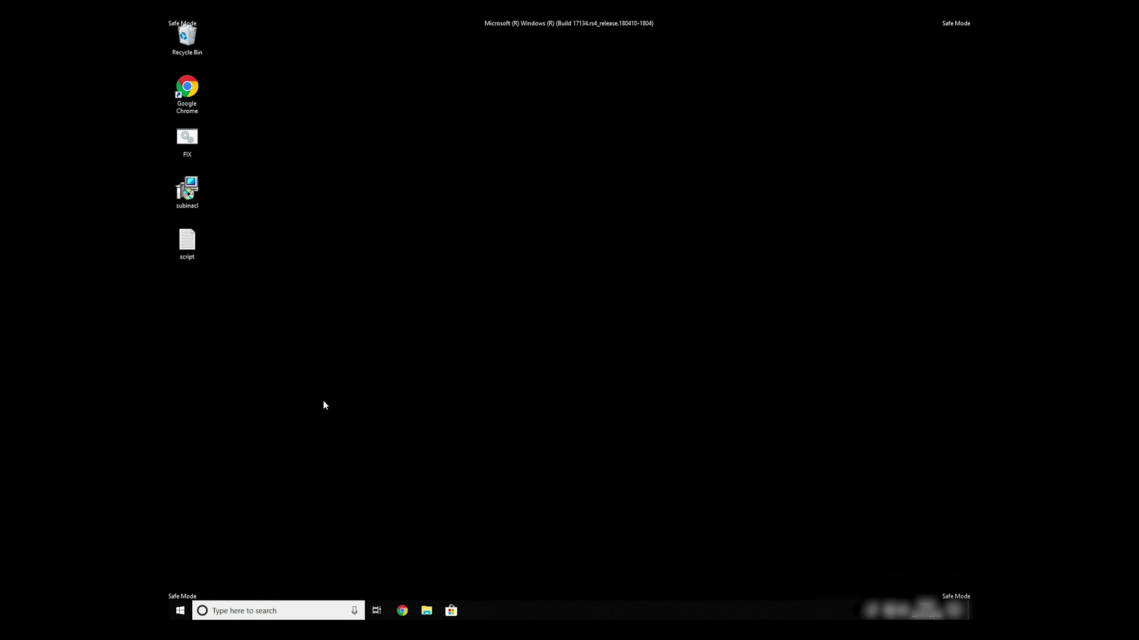
Run msconfig, uncheck Safe boot on the Boot tab, and apply the change.
key(super+r)
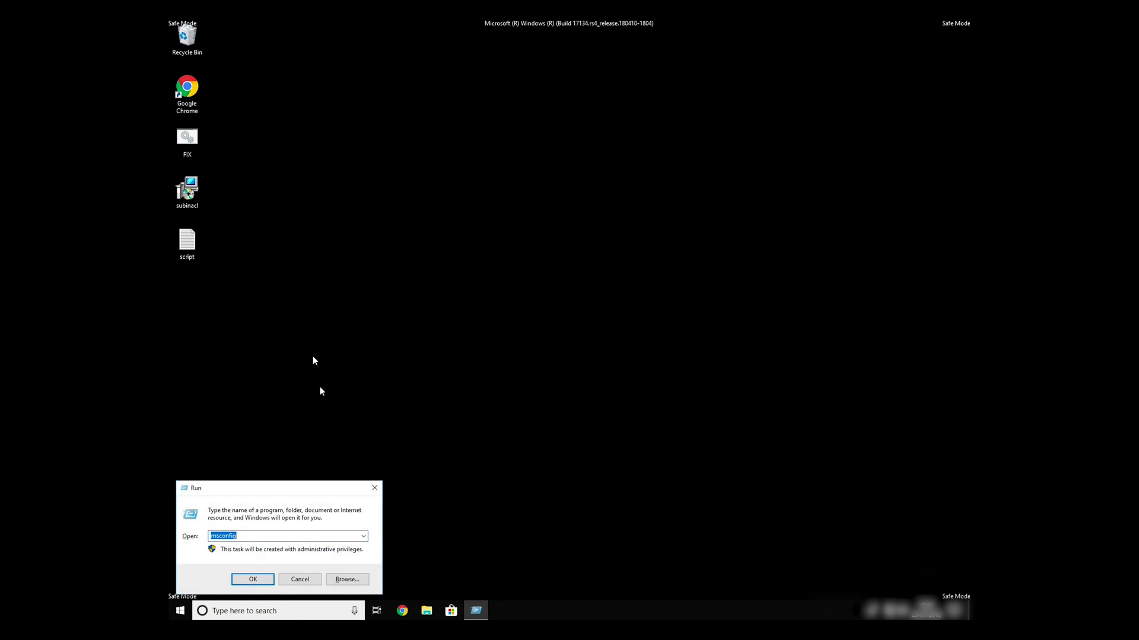
click(253, 579)
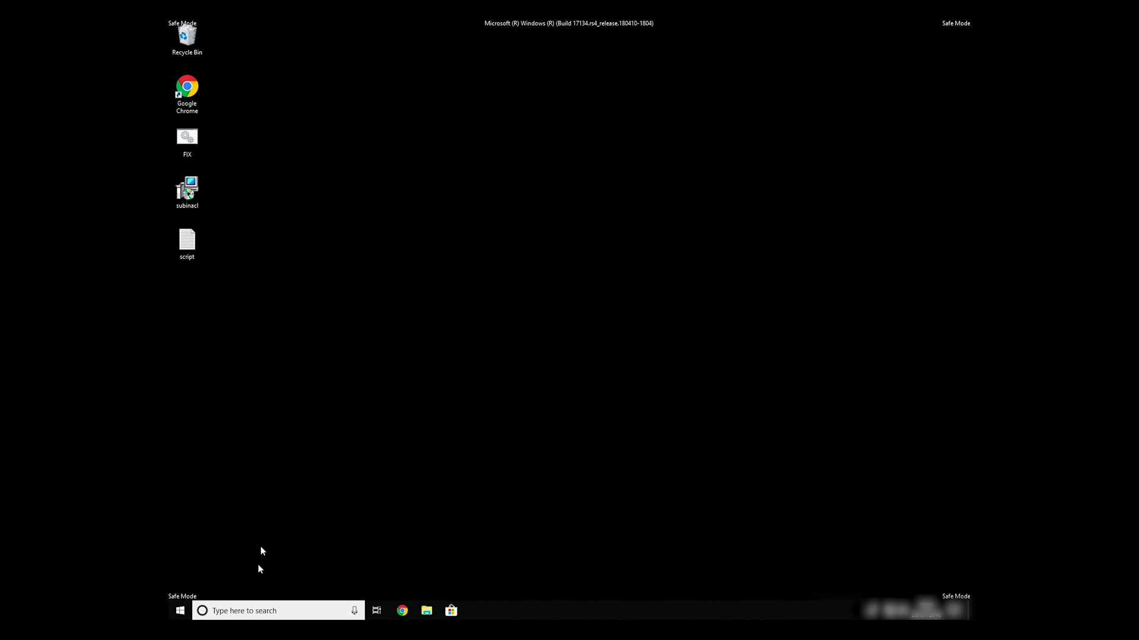
click(466, 239)
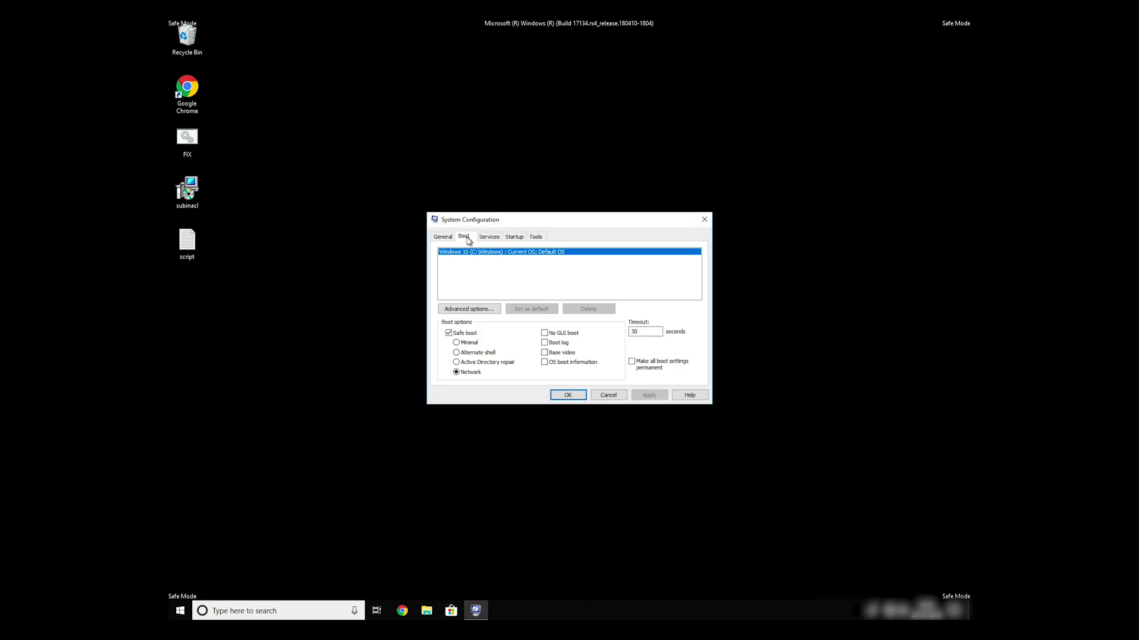
click(473, 335)
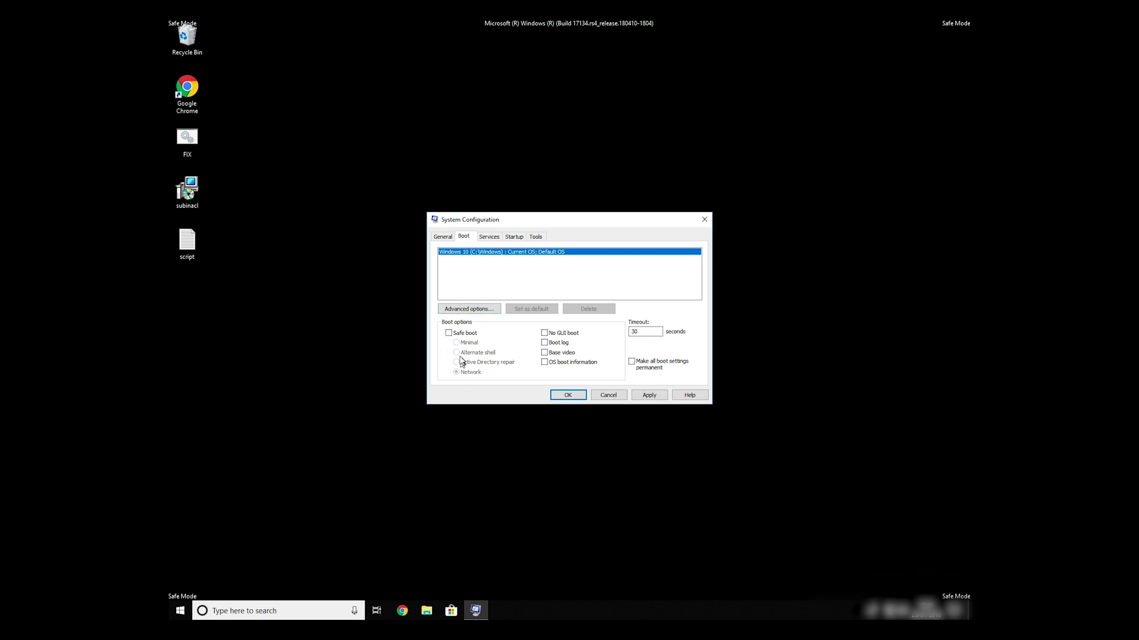
click(655, 396)
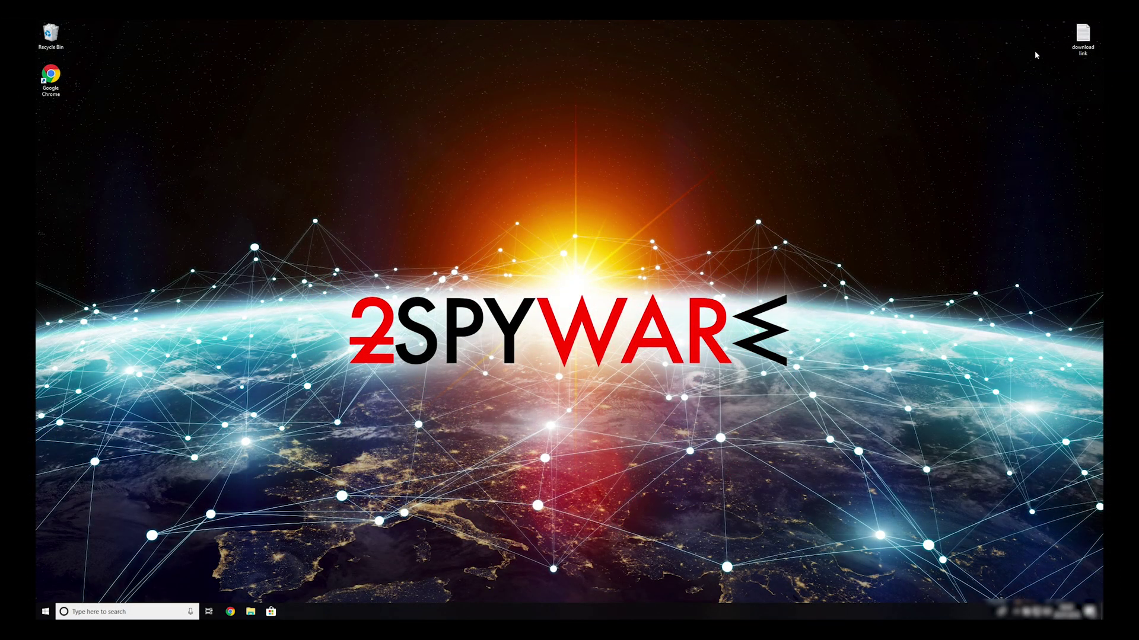
Copy the Data Recovery Pro setup URL from the download link text file, then close Notepad.
double_click(1083, 37)
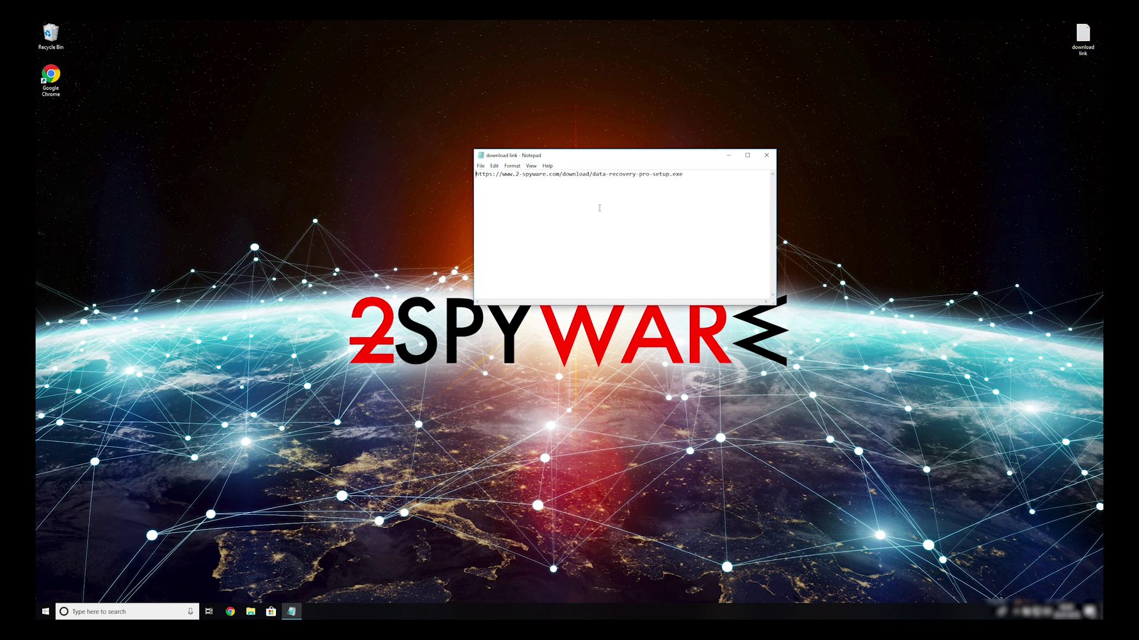
drag(717, 186, 472, 173)
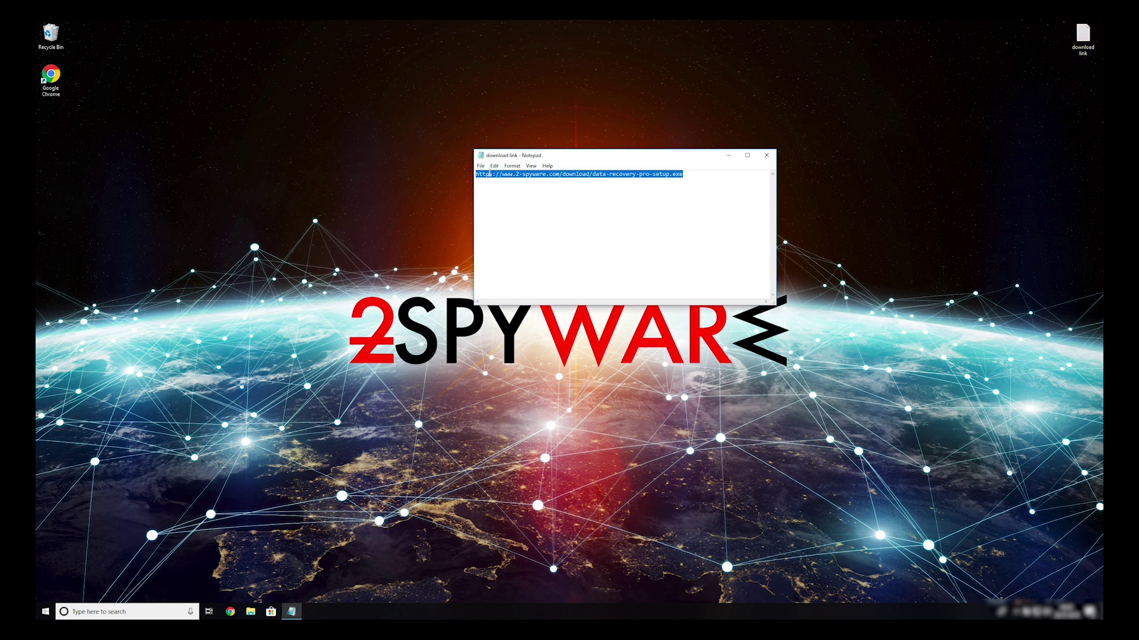
right_click(489, 173)
click(517, 203)
click(765, 156)
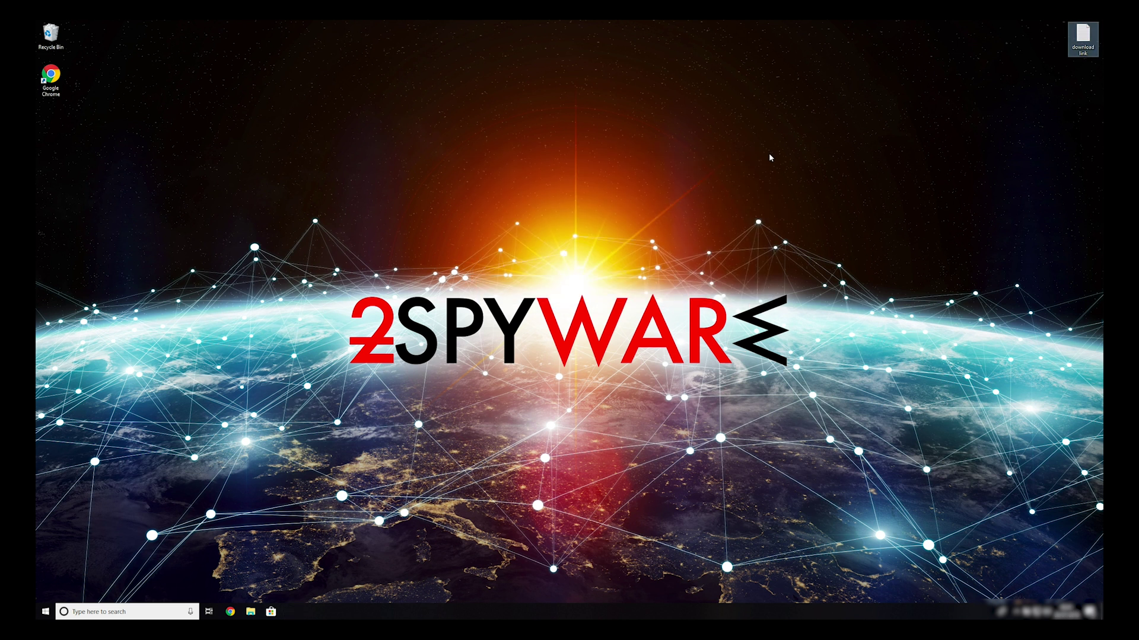
Paste the copied URL into Chrome to download the Data Recovery Pro setup, then run it.
click(229, 613)
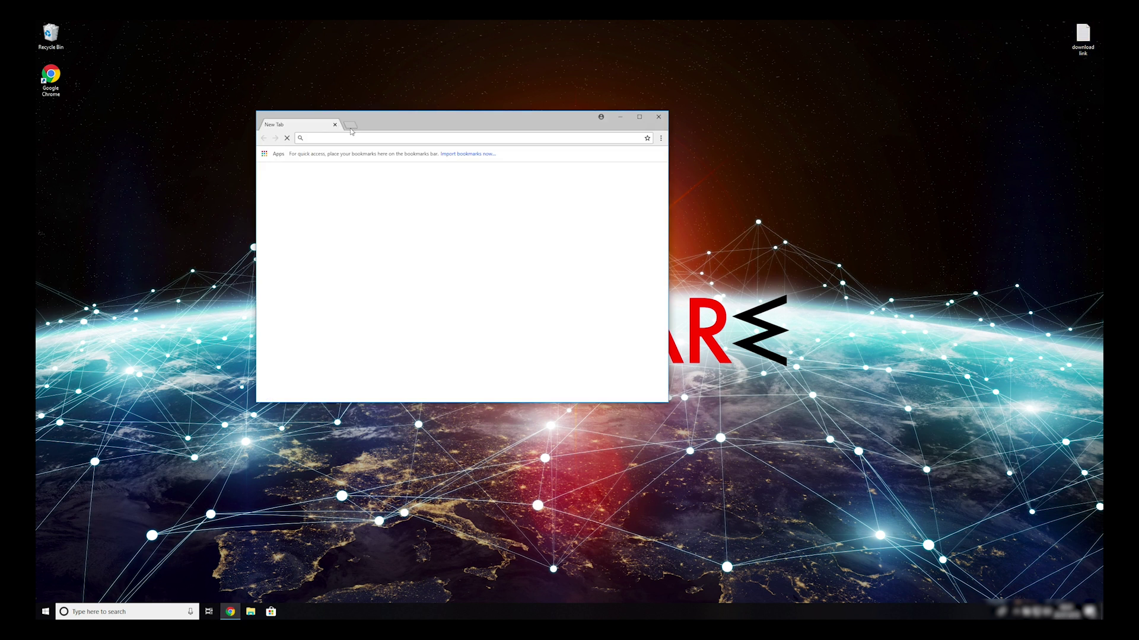
right_click(356, 138)
click(386, 192)
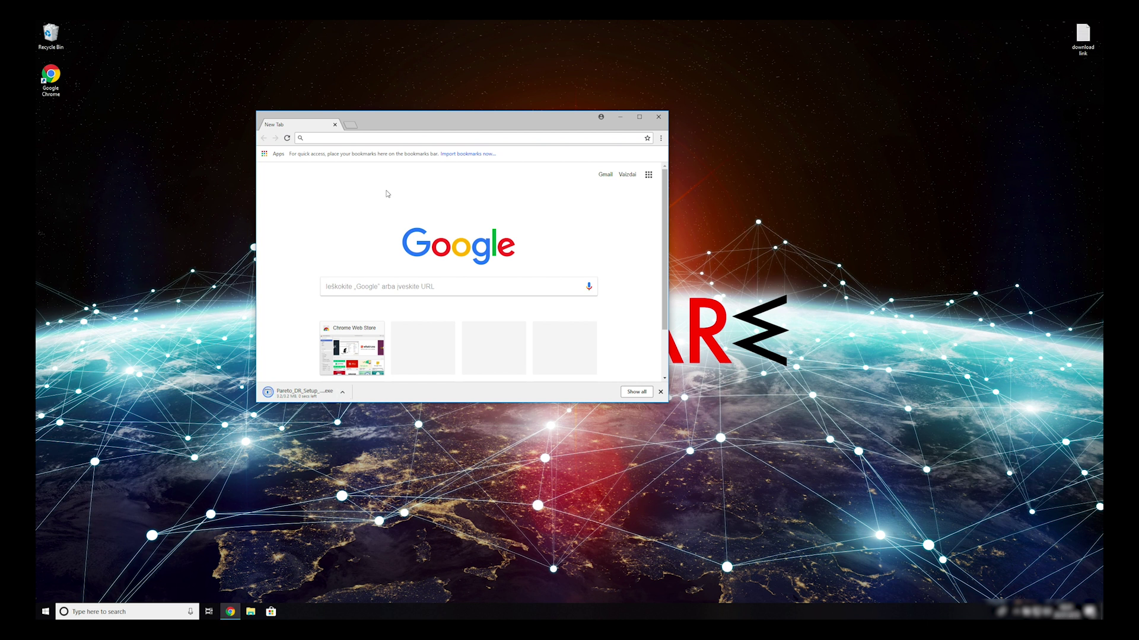
click(293, 394)
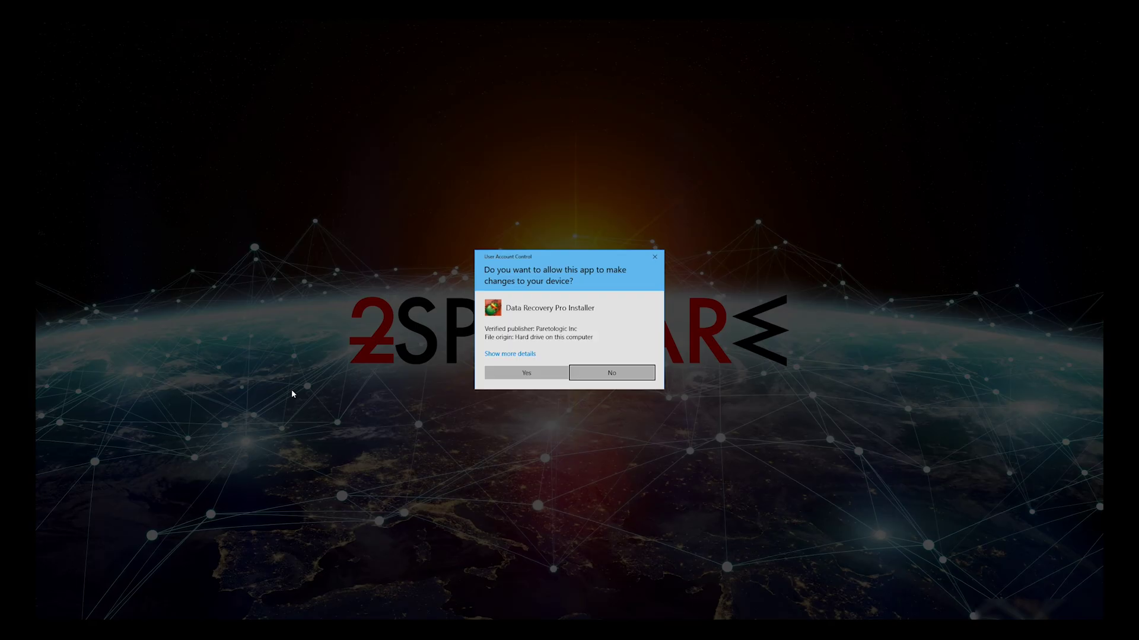
Allow the installer, accept the license, install with default components, and finish launching Data Recovery Pro.
click(527, 373)
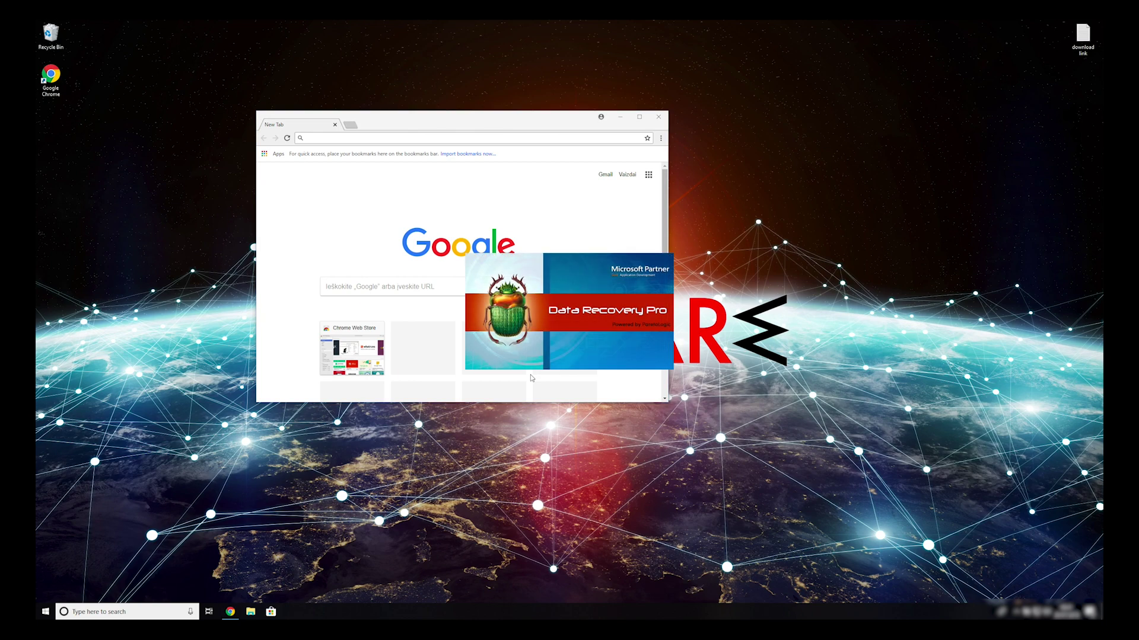
click(629, 408)
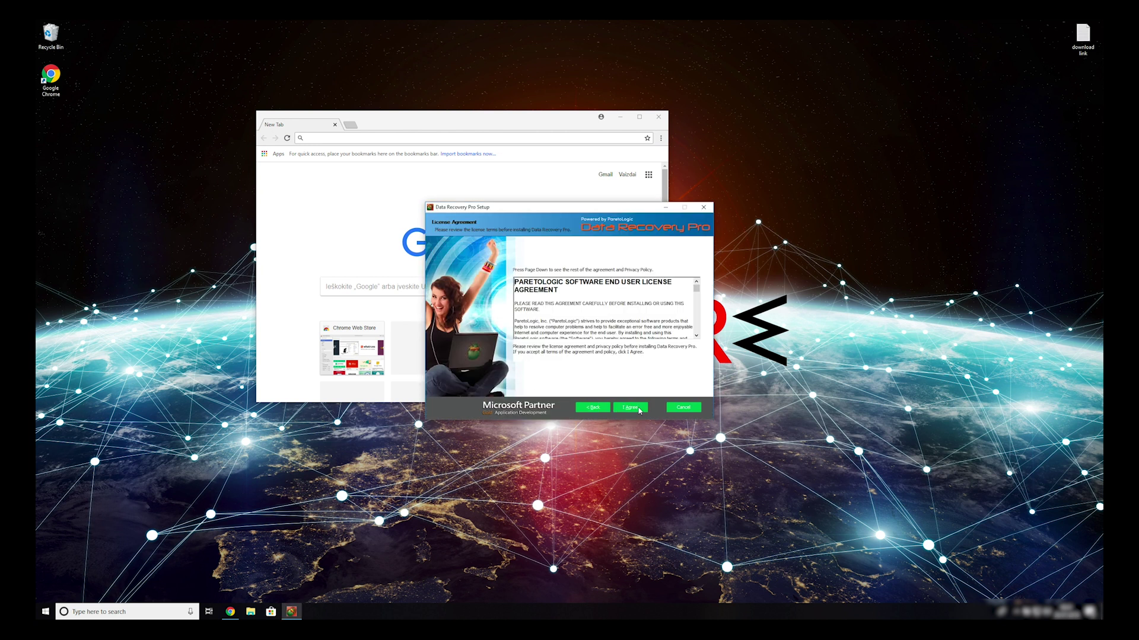
scroll(623, 307, down, 10)
click(641, 409)
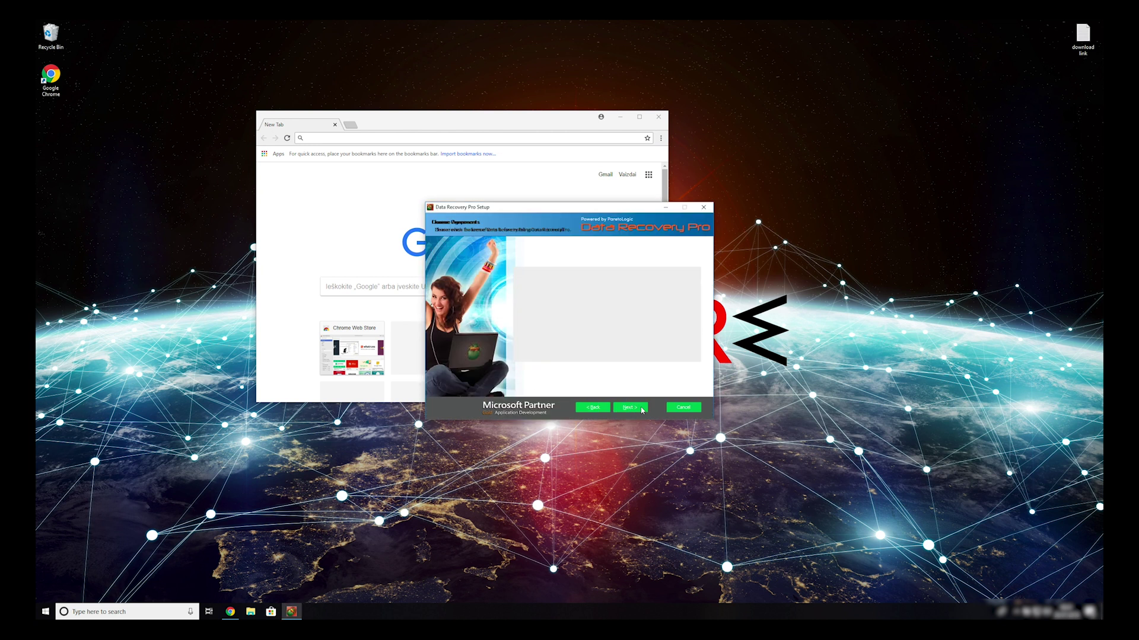
click(640, 408)
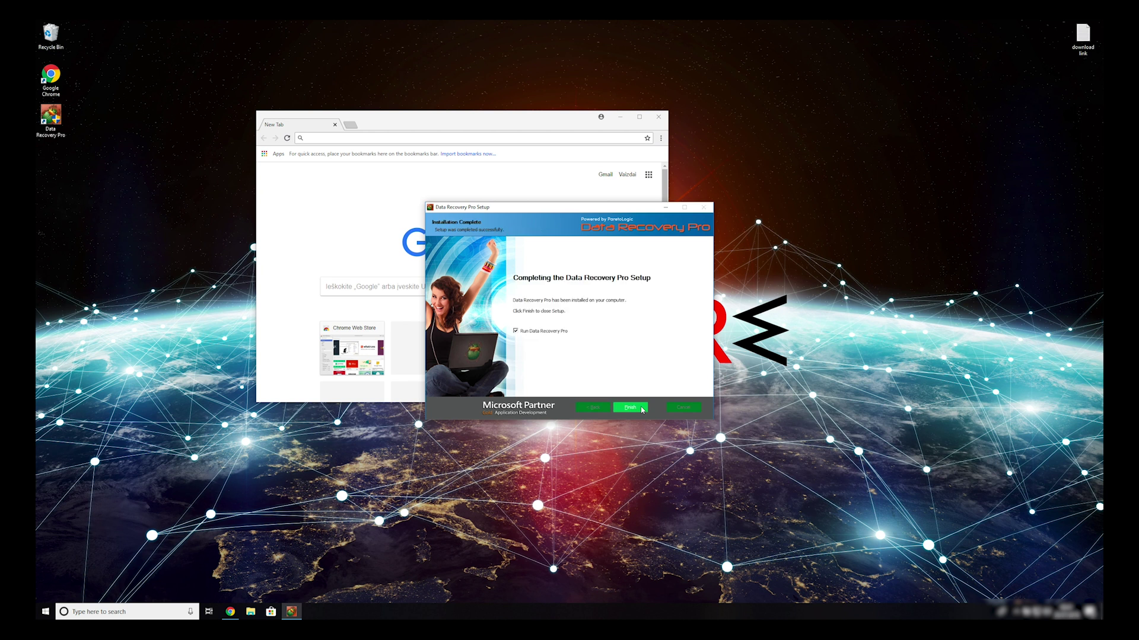
click(631, 408)
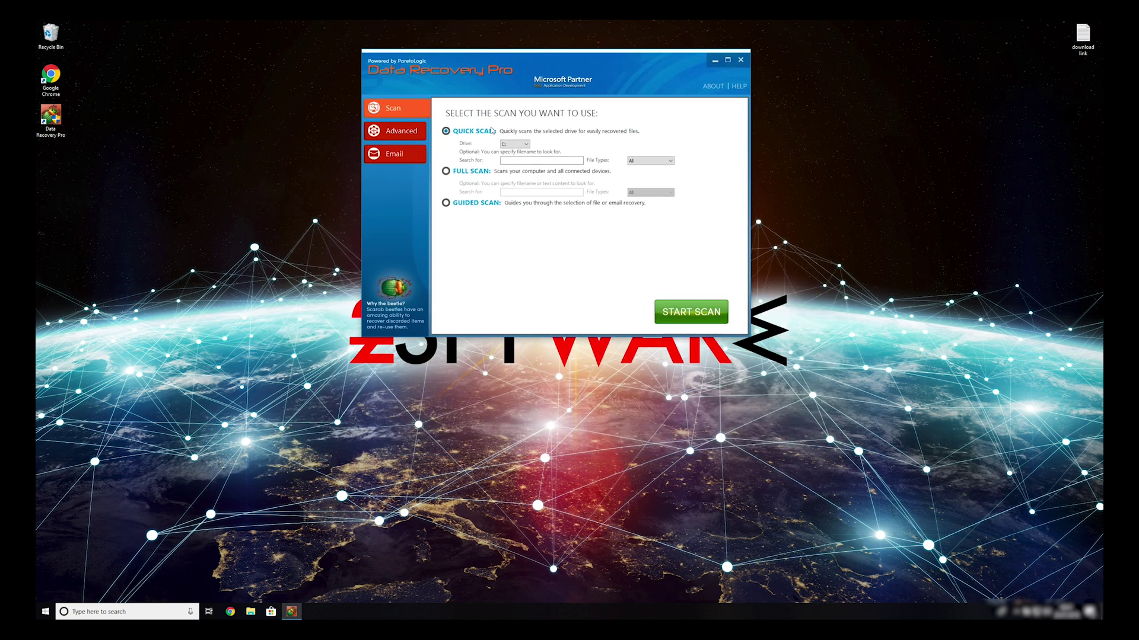
Start a Quick Scan of drive C: for all file types.
click(633, 161)
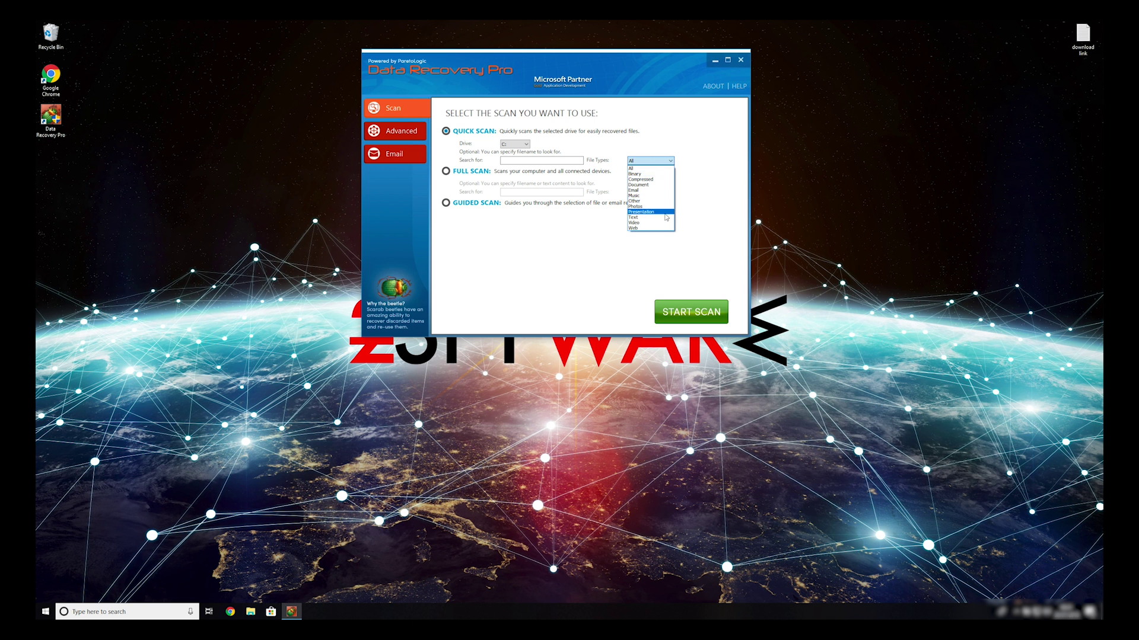
click(654, 168)
click(446, 171)
key(Up)
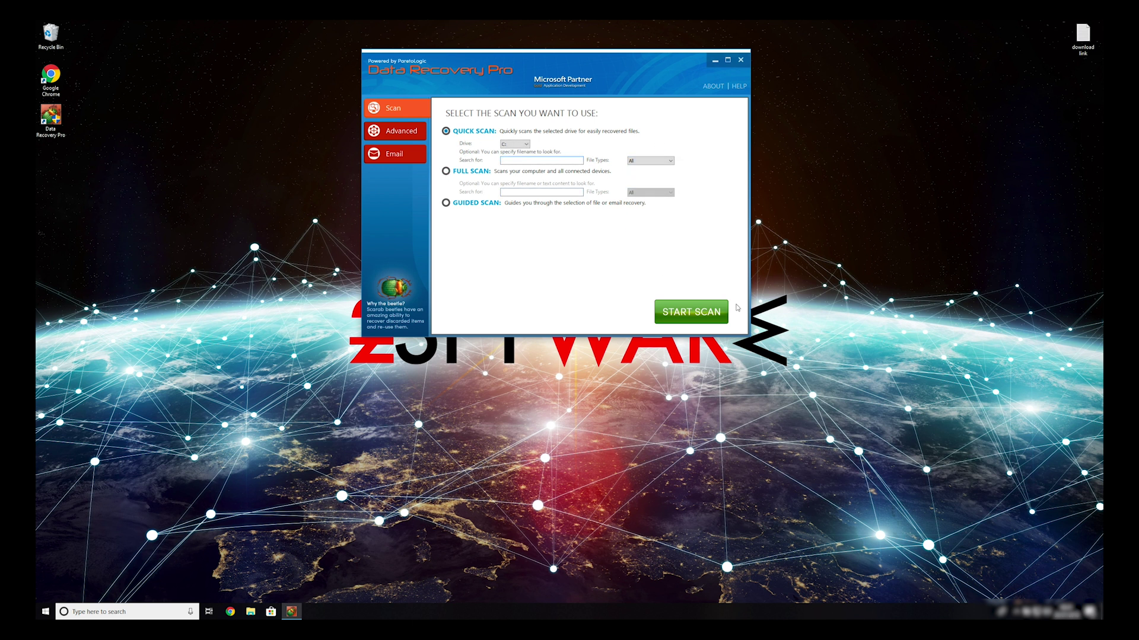
click(695, 315)
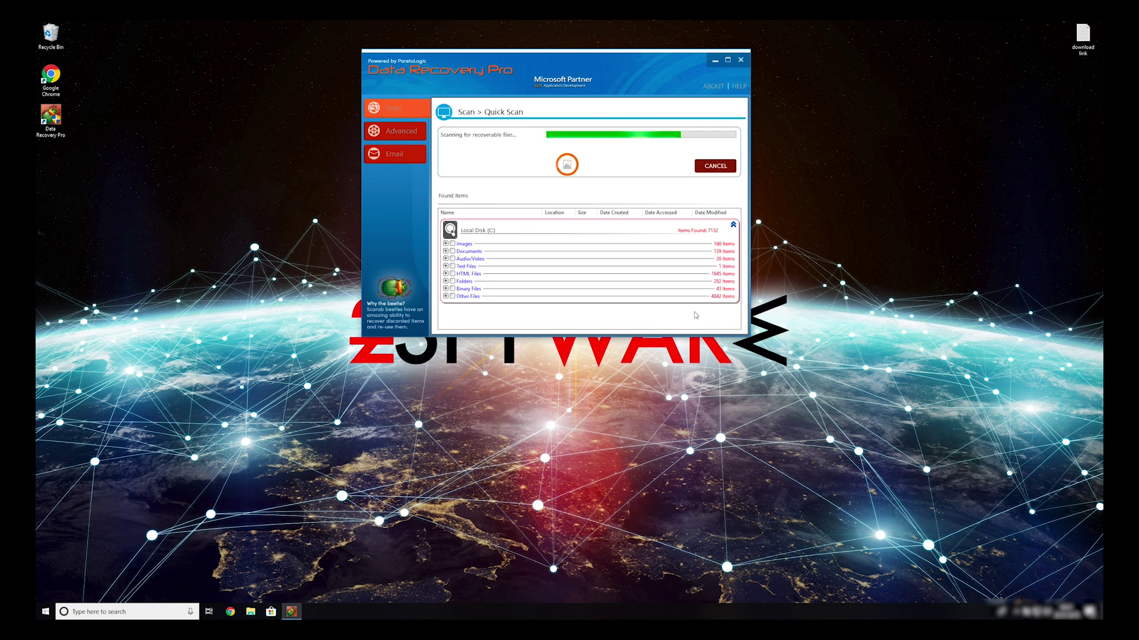